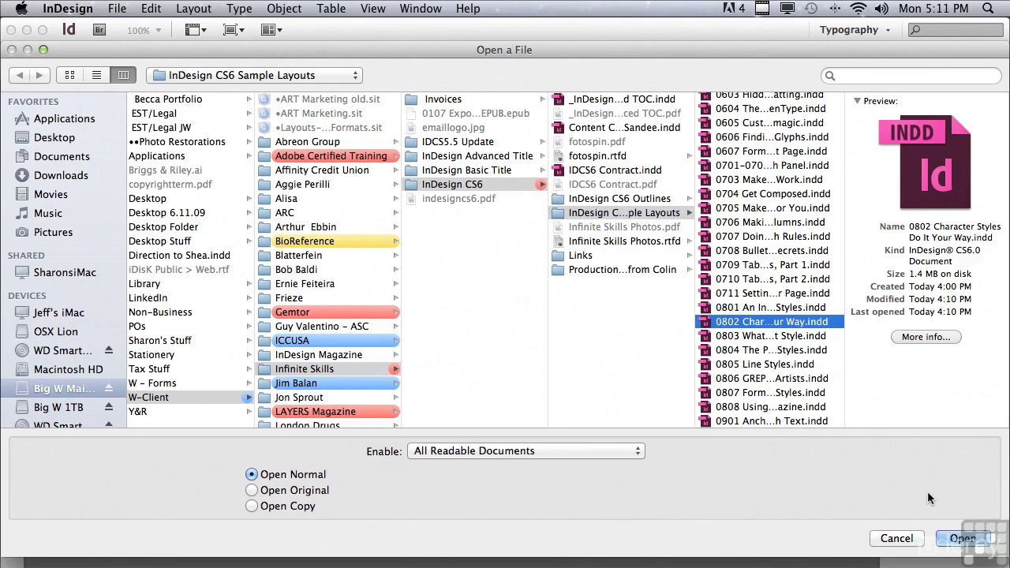
Open "0802 Character Styles Do It Your Way.indd" and check which paragraph style the first body word "Aut" uses.
click(952, 537)
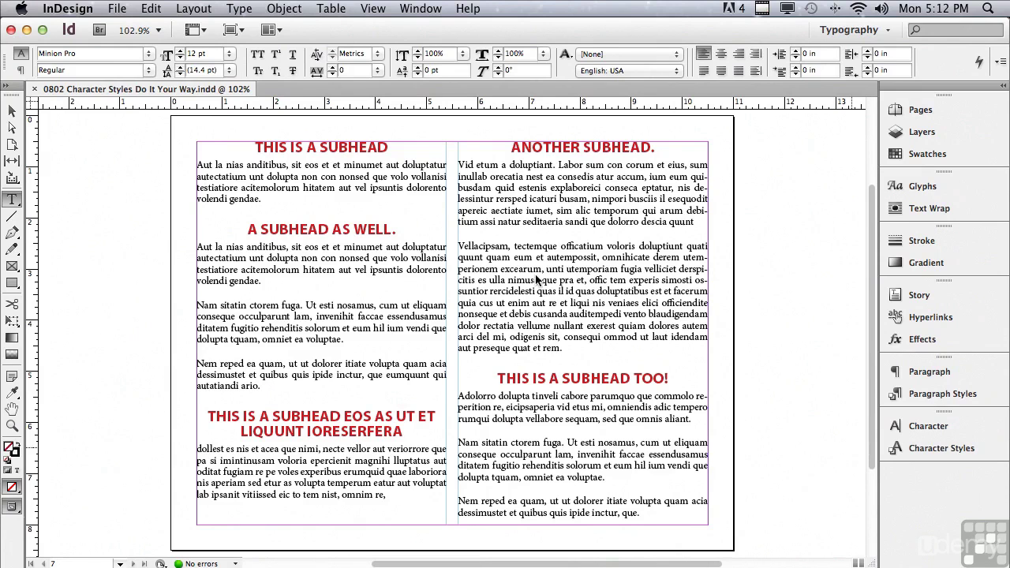
drag(197, 164, 214, 164)
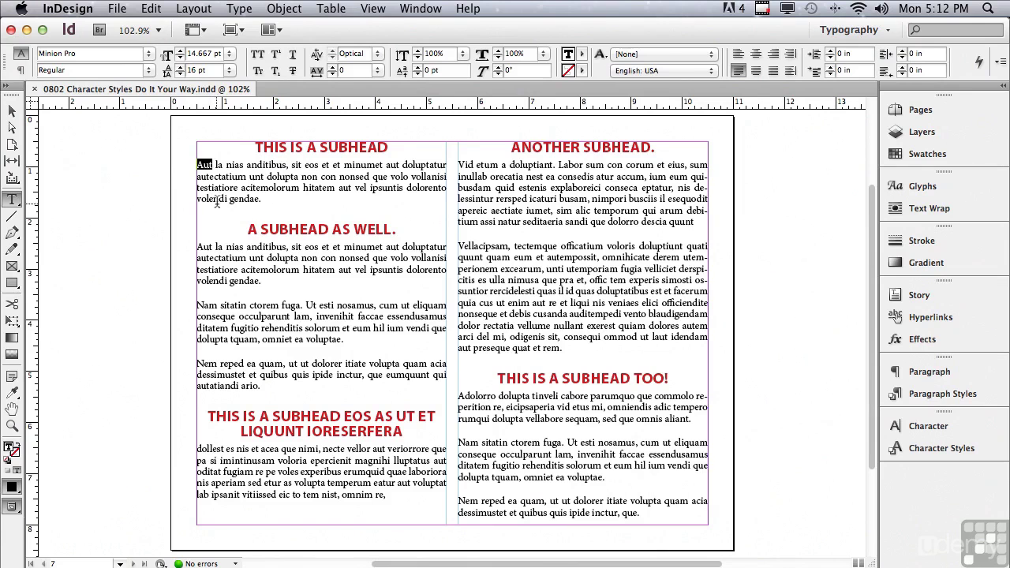
click(927, 398)
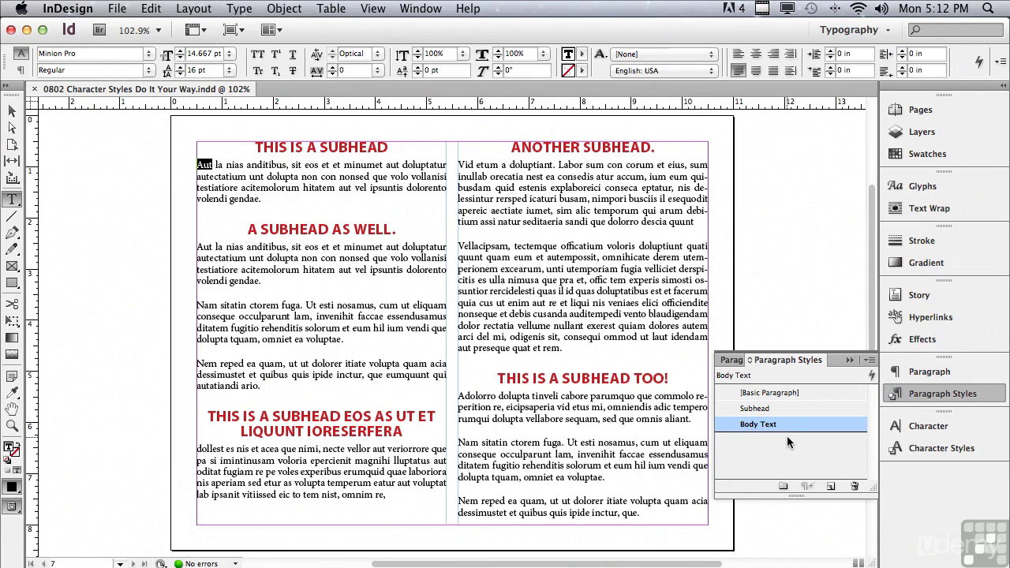
click(850, 359)
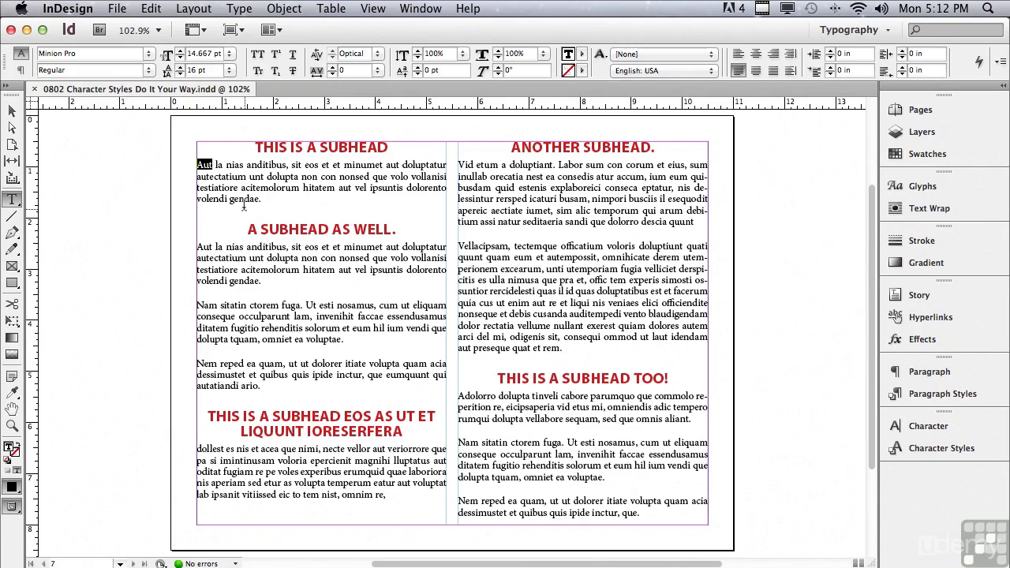
Set the font style of the selected word "Aut" under the first subhead to Italic.
click(84, 70)
click(147, 70)
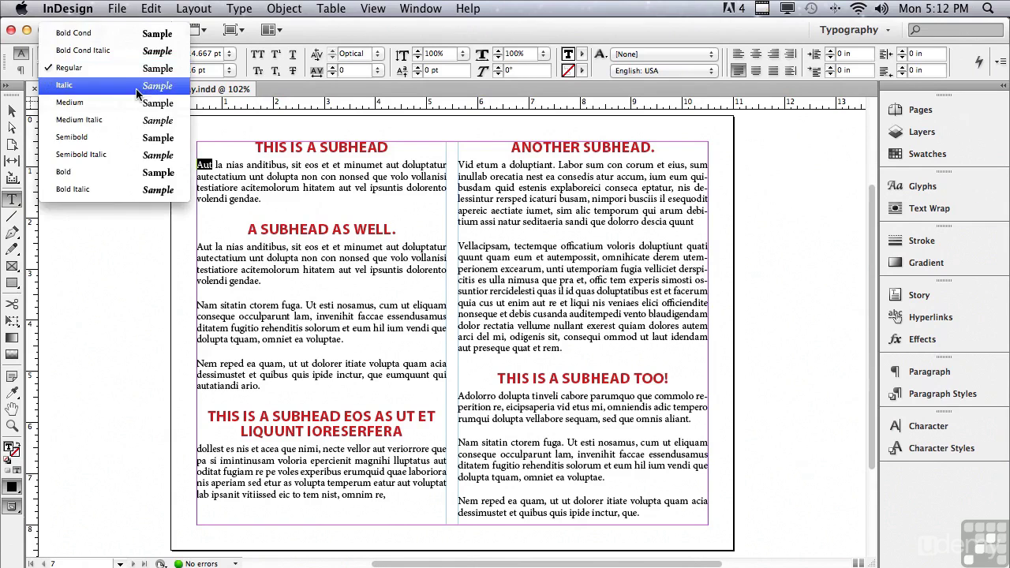
click(138, 81)
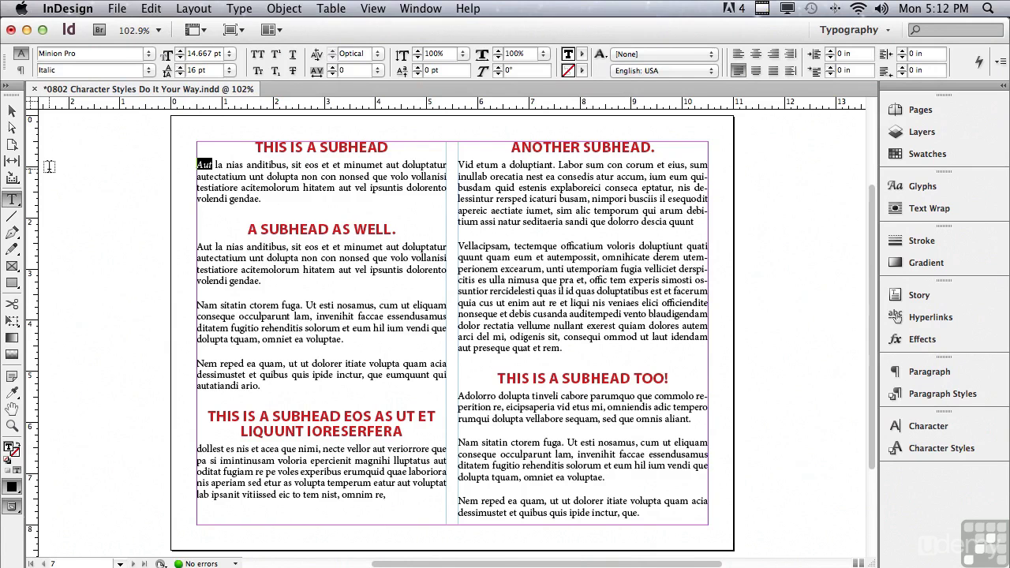
Start a new character style based on the italicized word and name it "Italic".
click(925, 449)
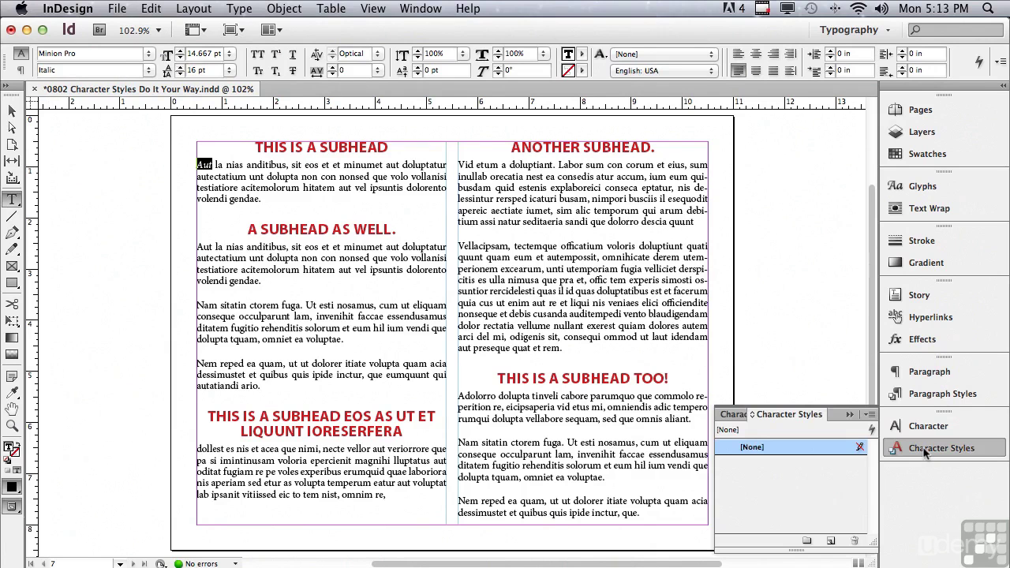
click(869, 416)
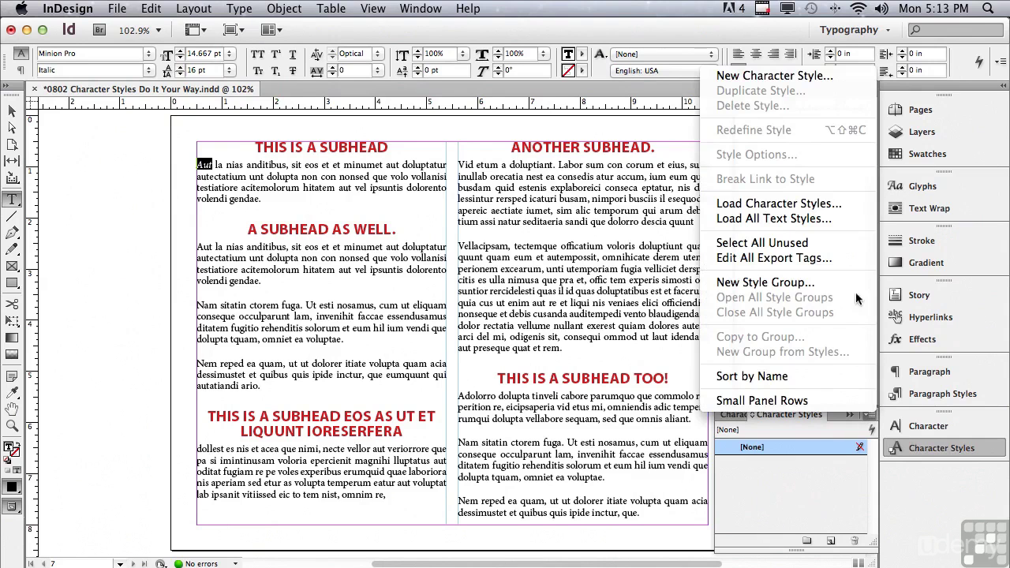
click(776, 76)
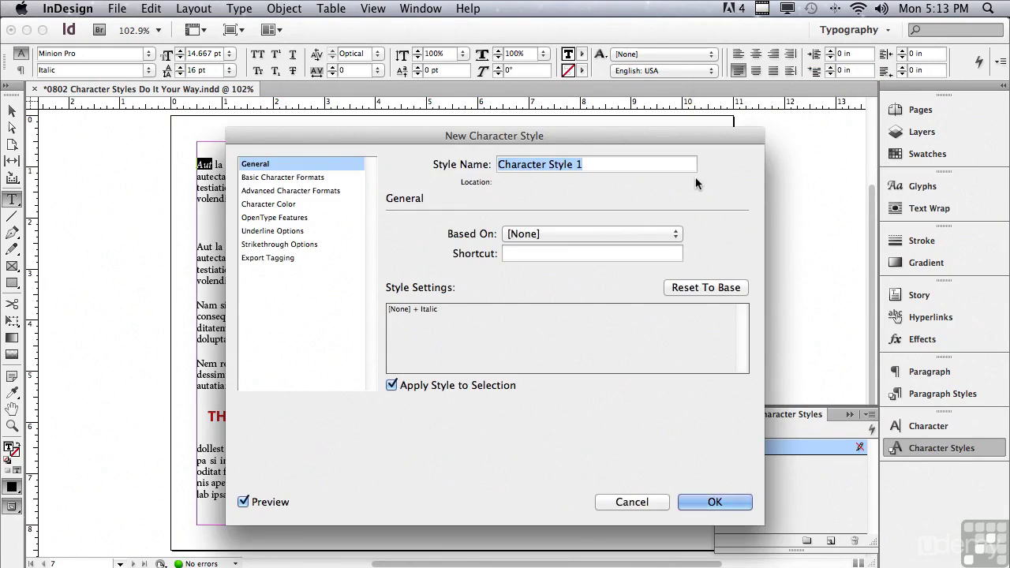
key(BackSpace)
text(Italic)
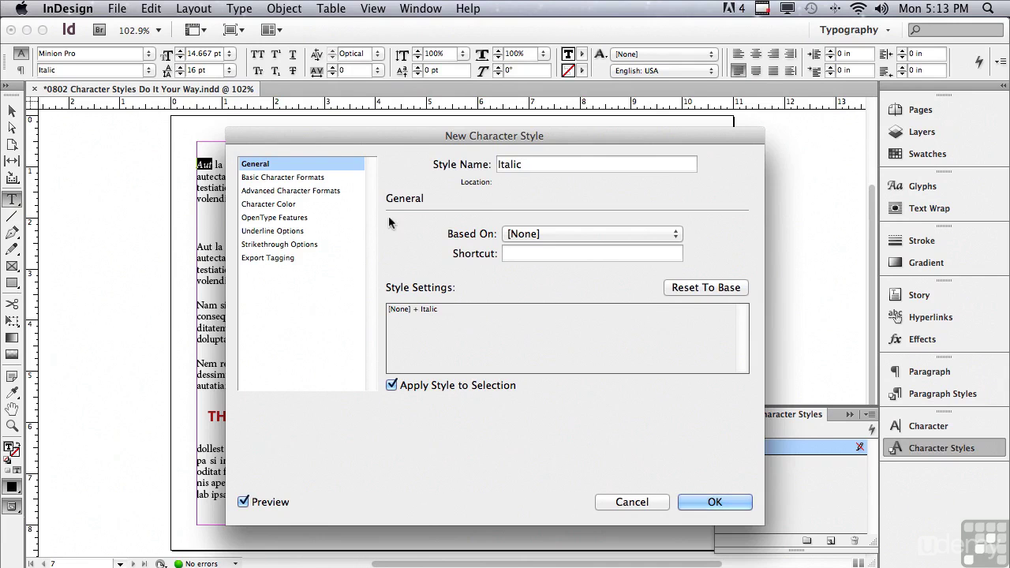
drag(402, 137, 406, 128)
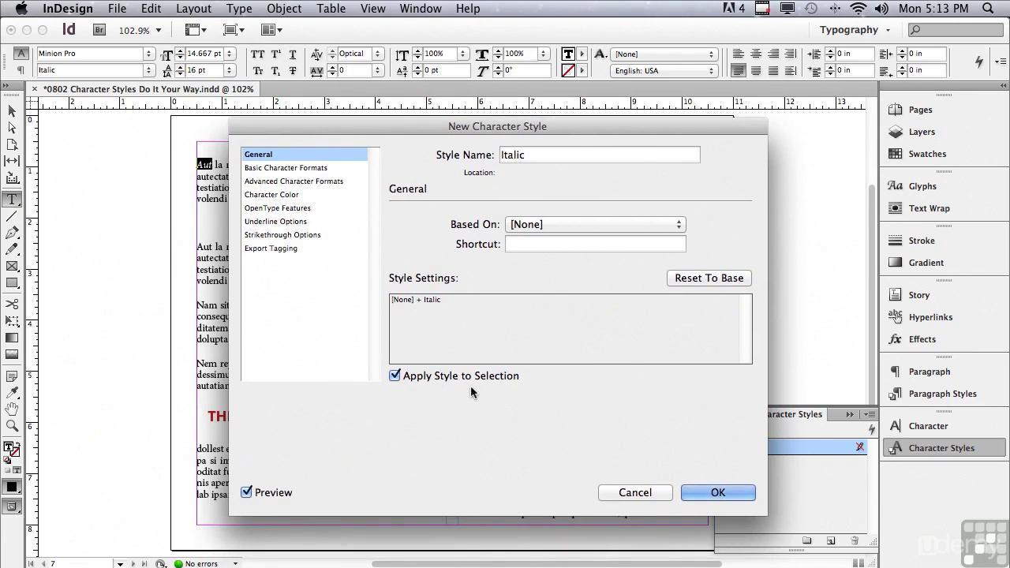
Compare the new style's preview with the page and create the style with Apply Style to Selection and Preview enabled.
click(395, 376)
click(394, 375)
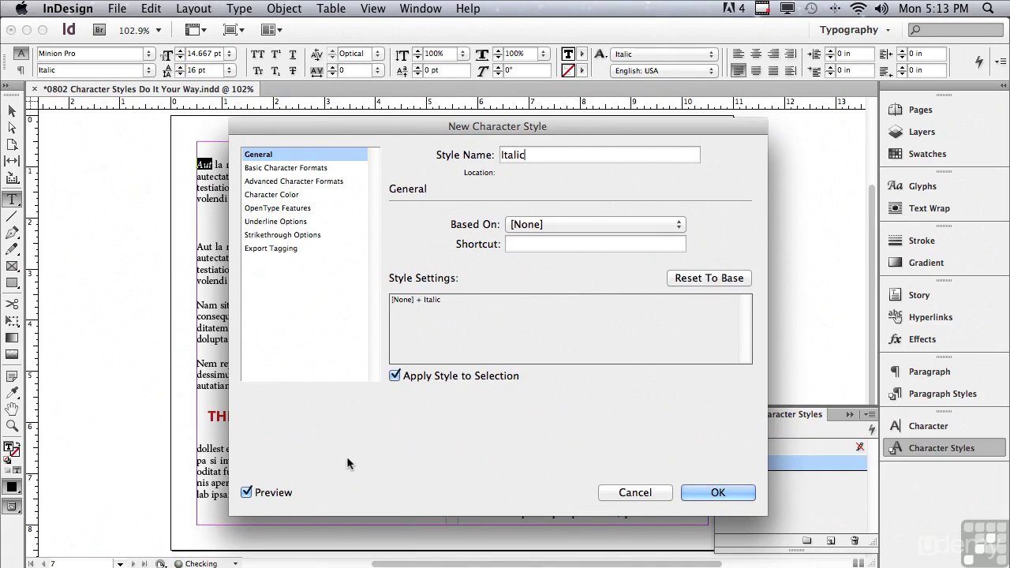
click(247, 492)
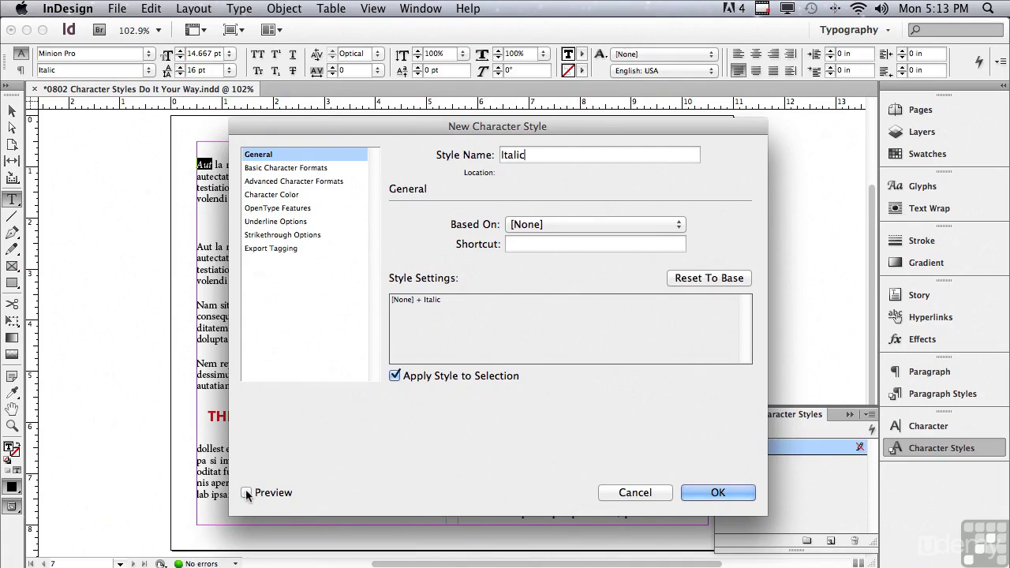
drag(377, 128, 247, 137)
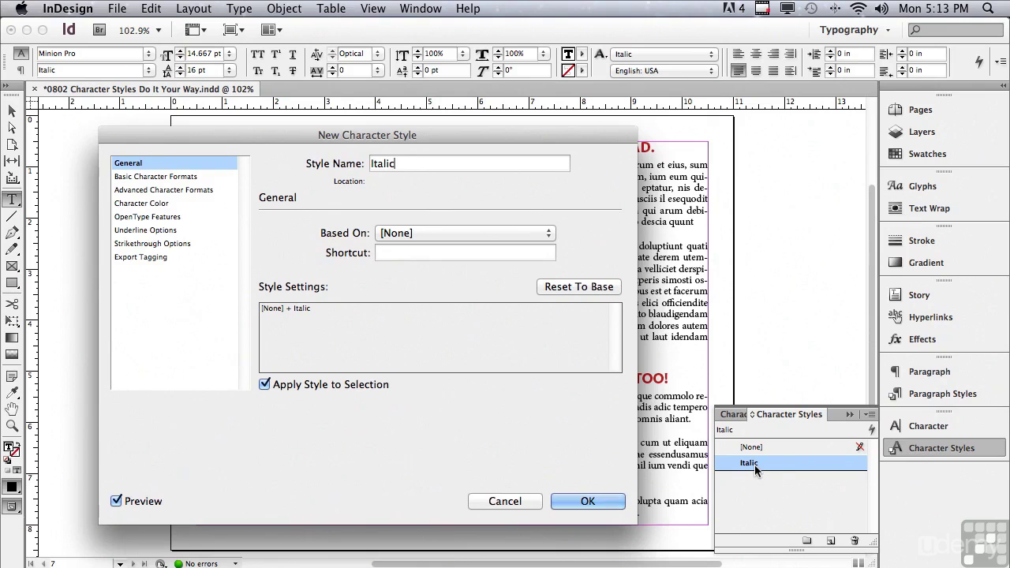
drag(254, 137, 252, 212)
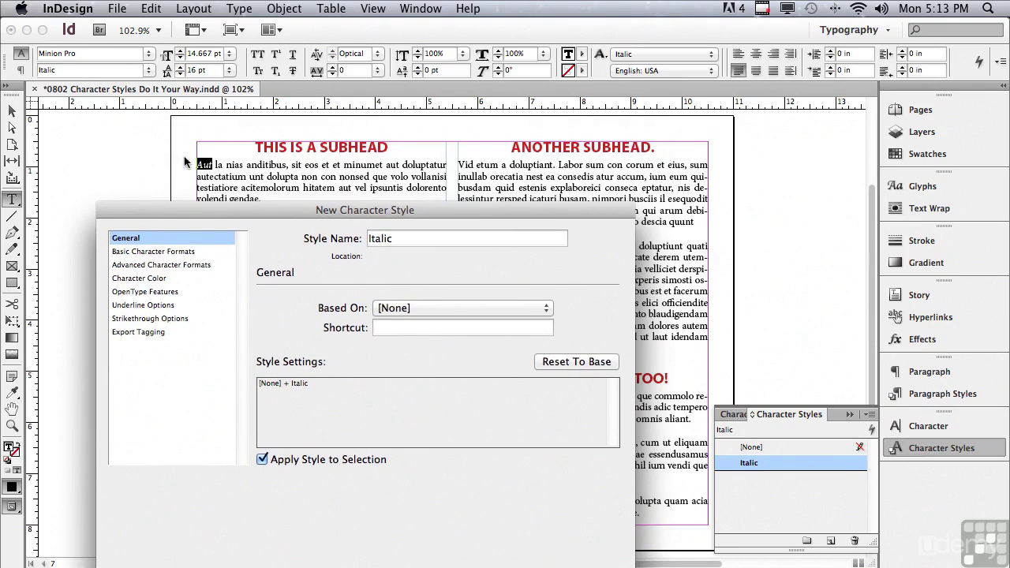
drag(206, 204, 209, 112)
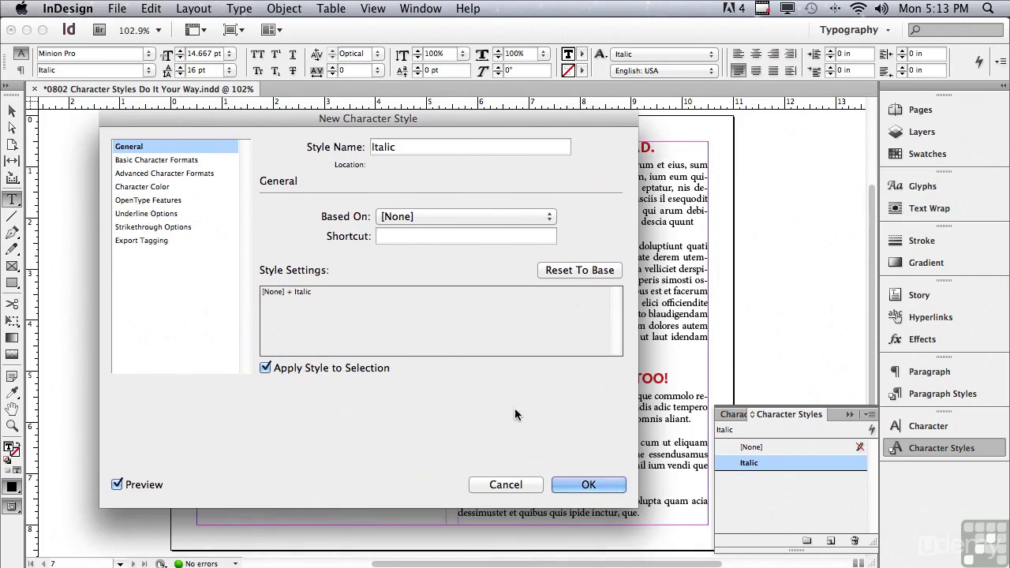
click(587, 485)
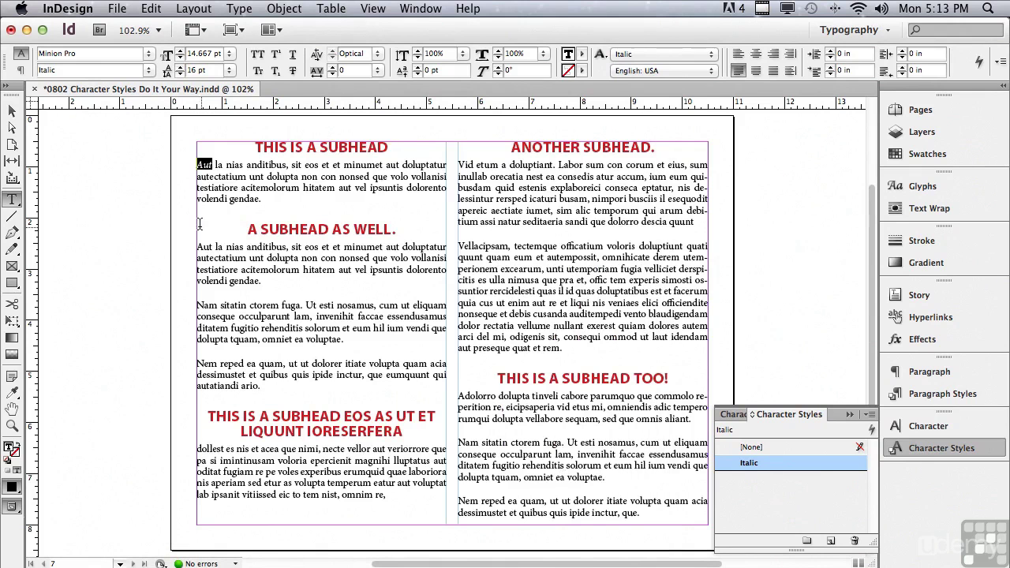
Apply the Italic character style to "Aut" under the second subhead and to "THIS" in the first subhead.
drag(196, 247, 212, 247)
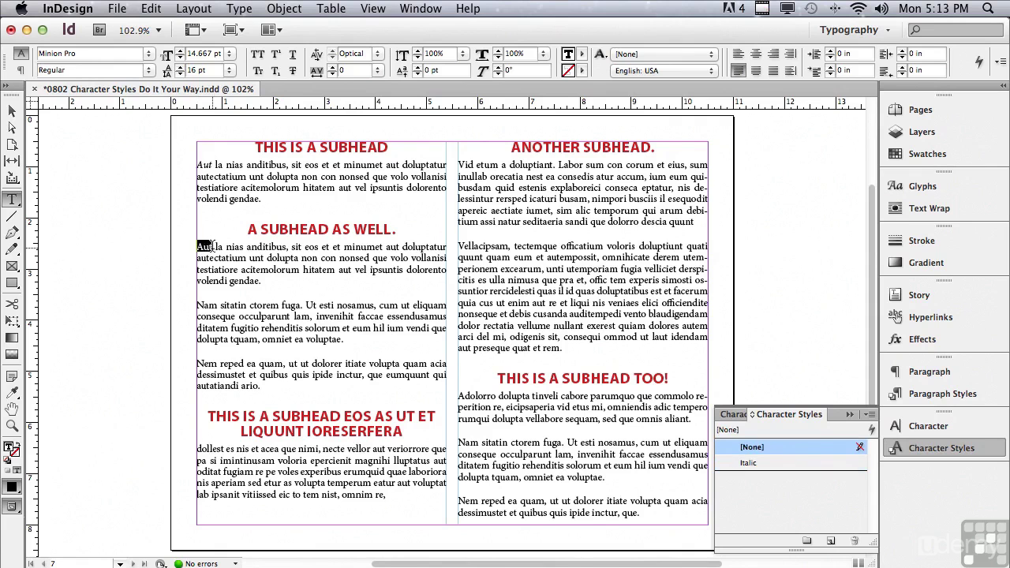
click(748, 463)
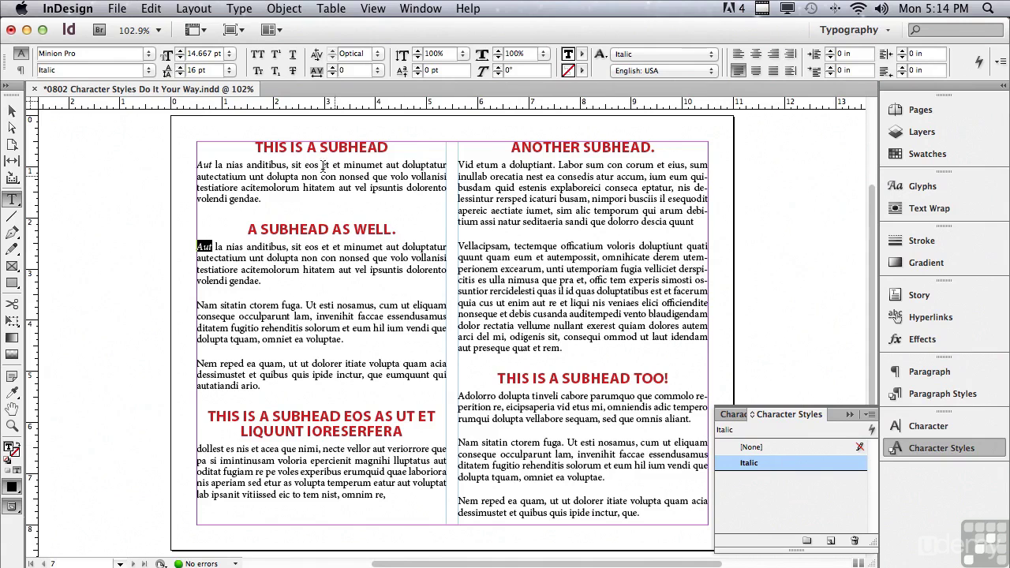
drag(255, 147, 287, 148)
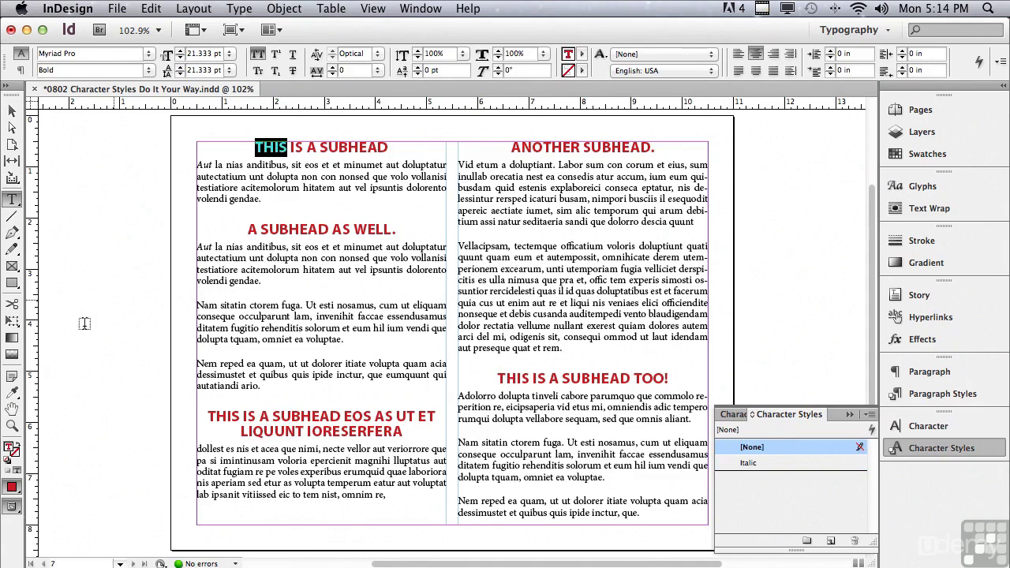
click(12, 425)
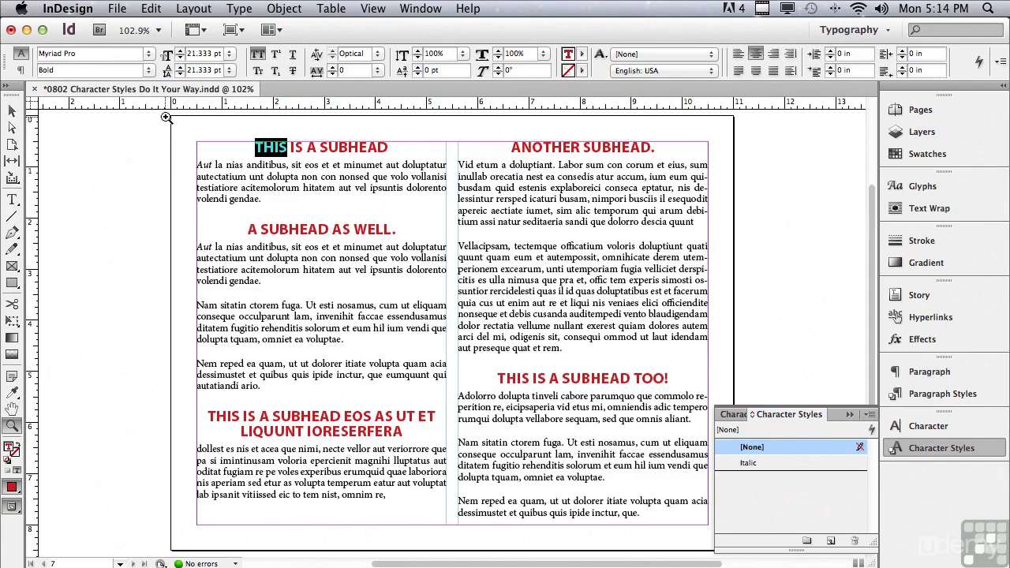
drag(166, 115, 458, 253)
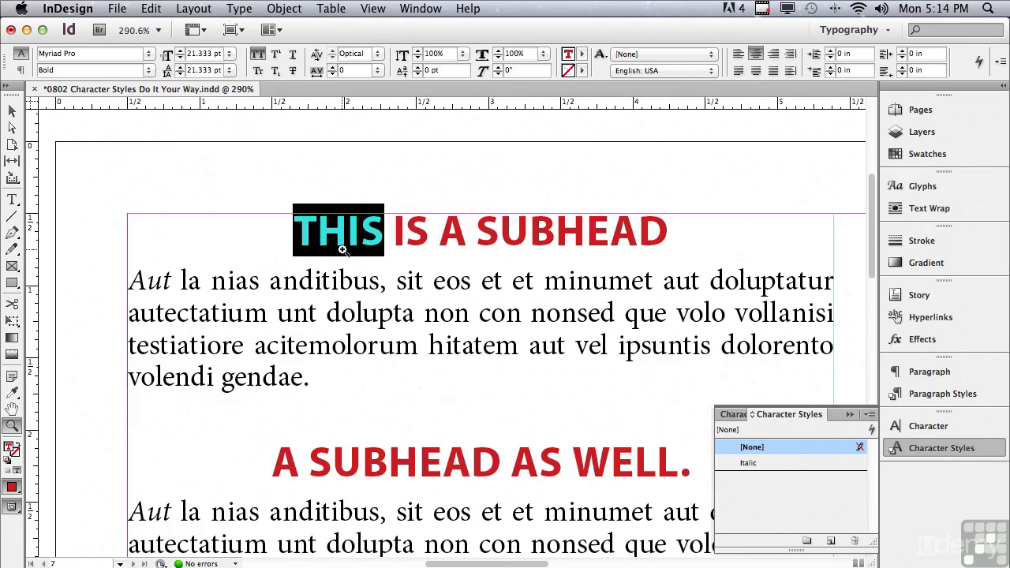
click(741, 463)
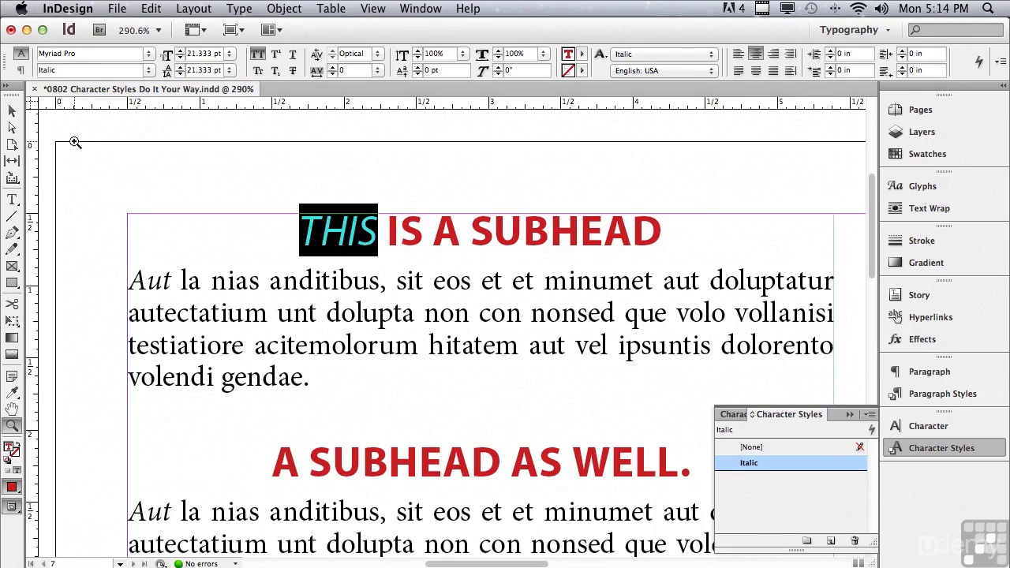
With nothing selected, review the Italic character style's general, basic, advanced, color, OpenType, underline and strikethrough settings.
click(12, 111)
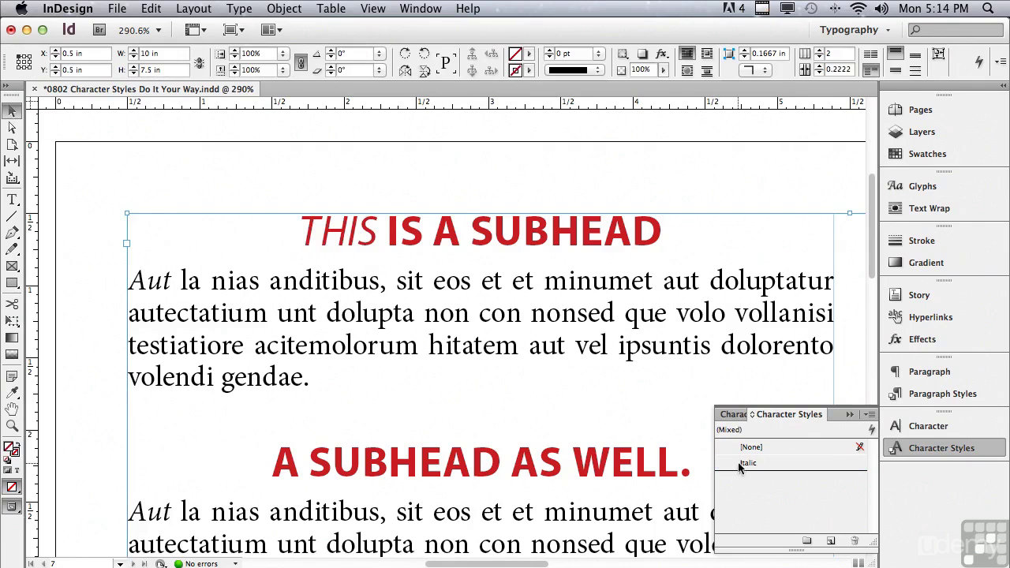
click(460, 185)
double_click(743, 462)
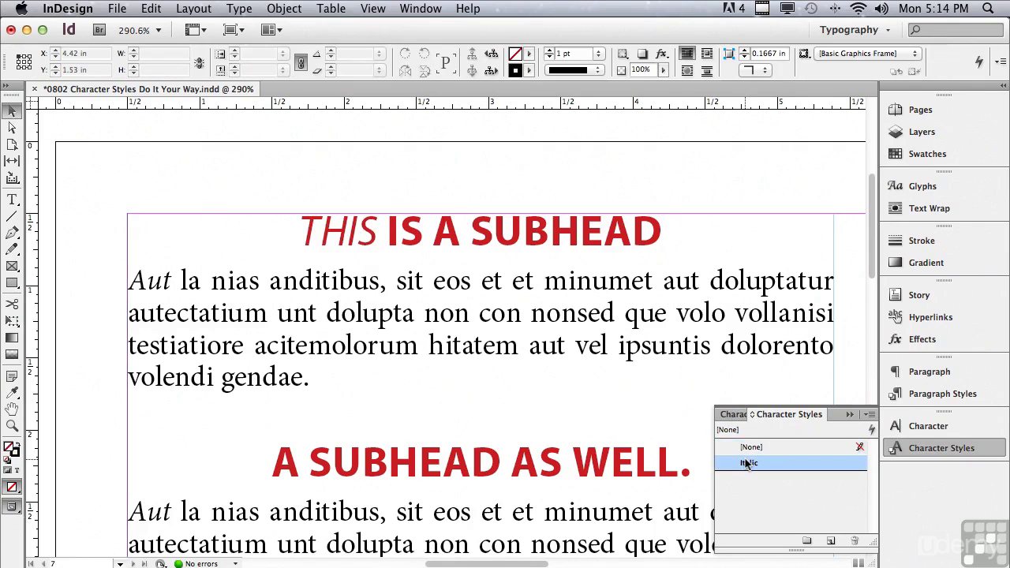
drag(248, 115, 443, 119)
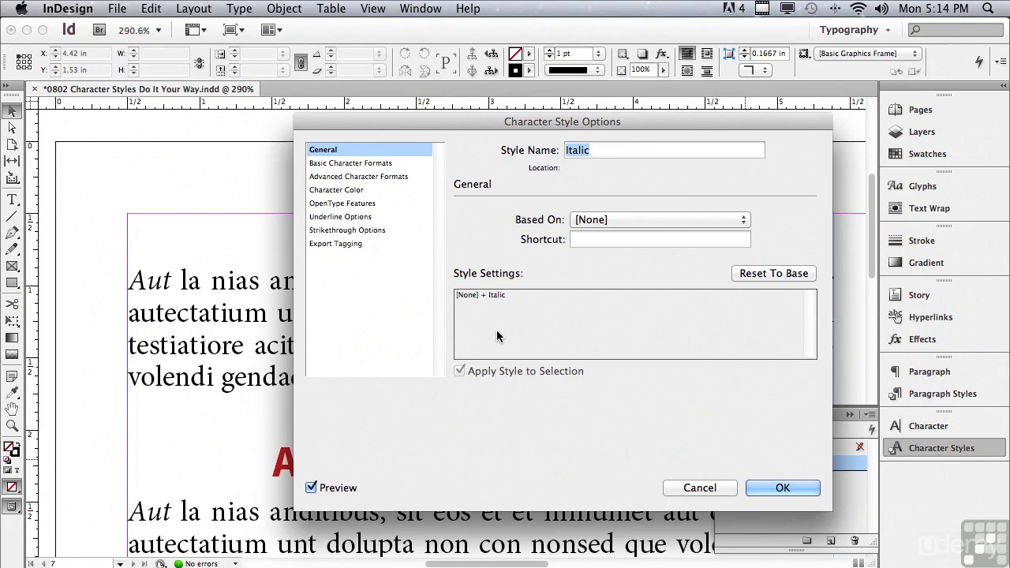
click(334, 164)
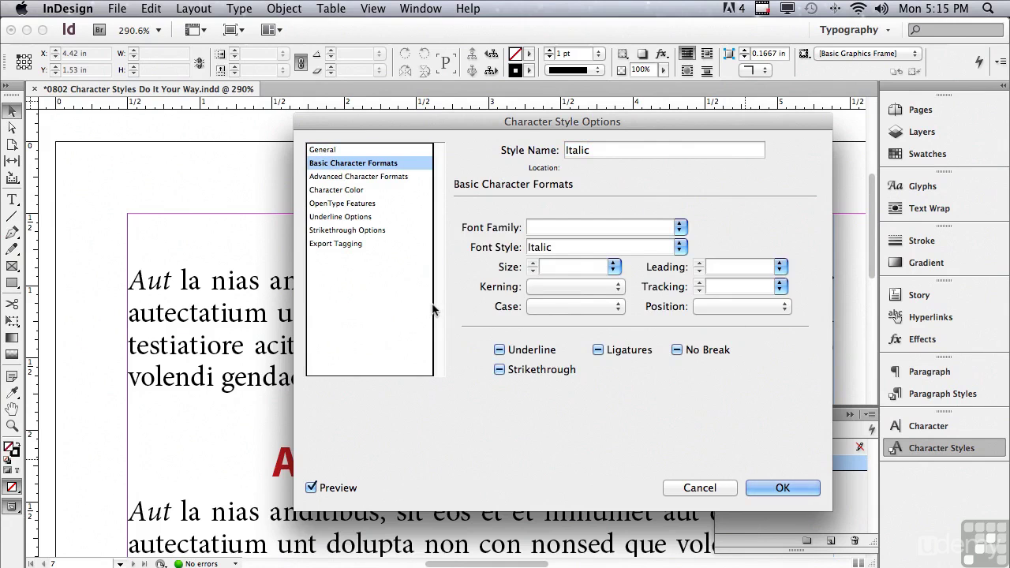
double_click(555, 248)
click(330, 177)
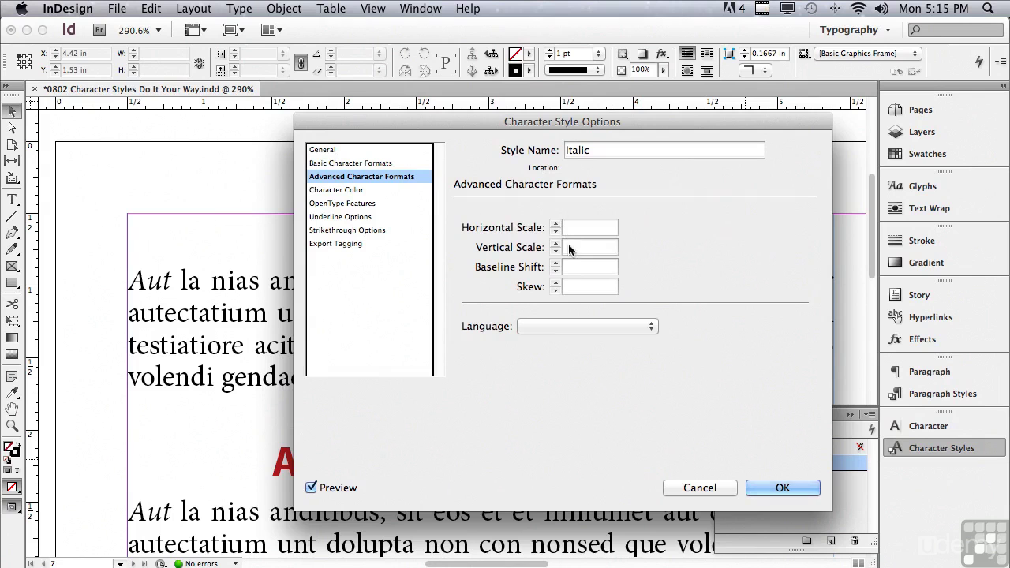
click(321, 193)
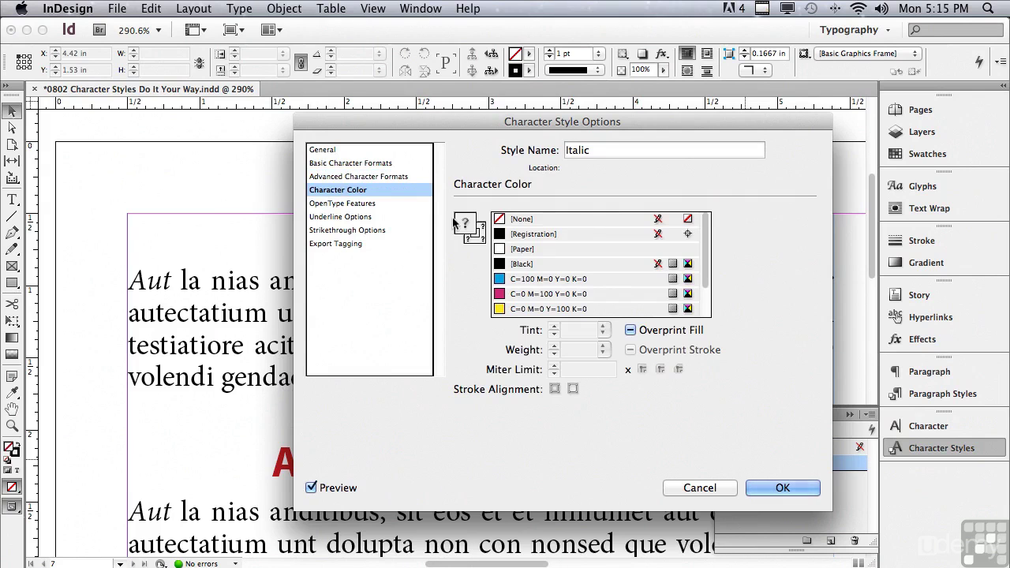
click(342, 204)
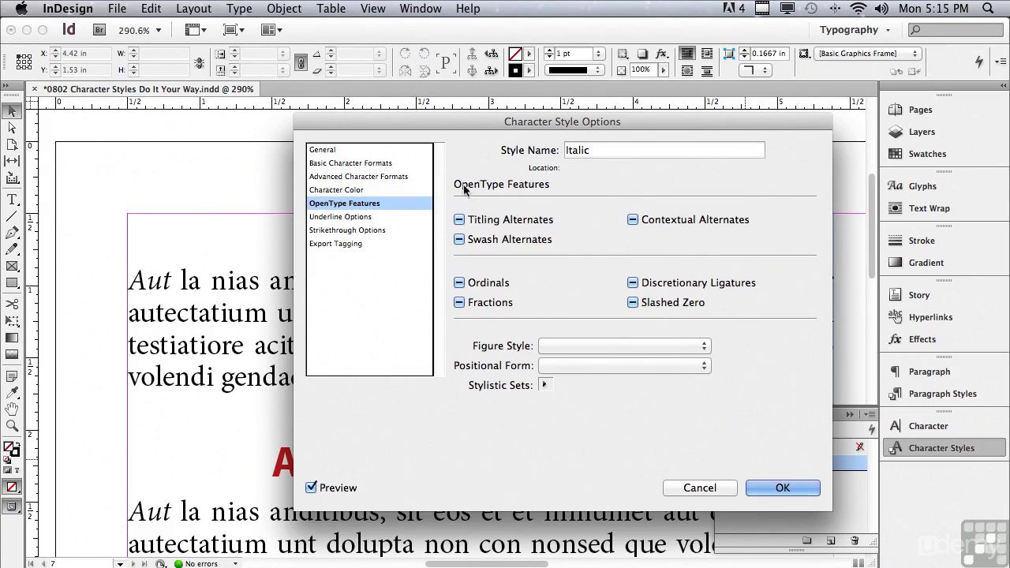
click(320, 218)
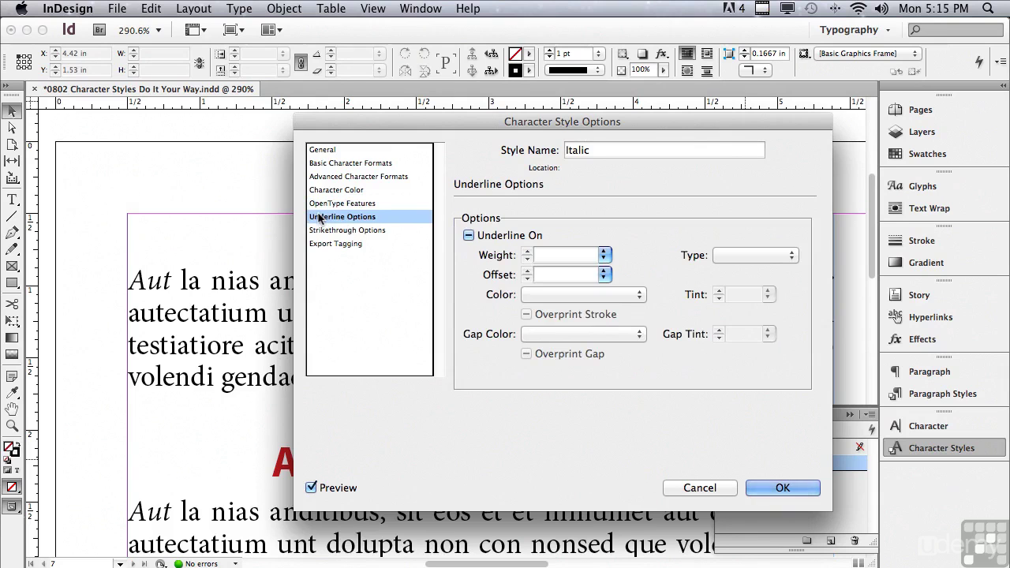
click(319, 231)
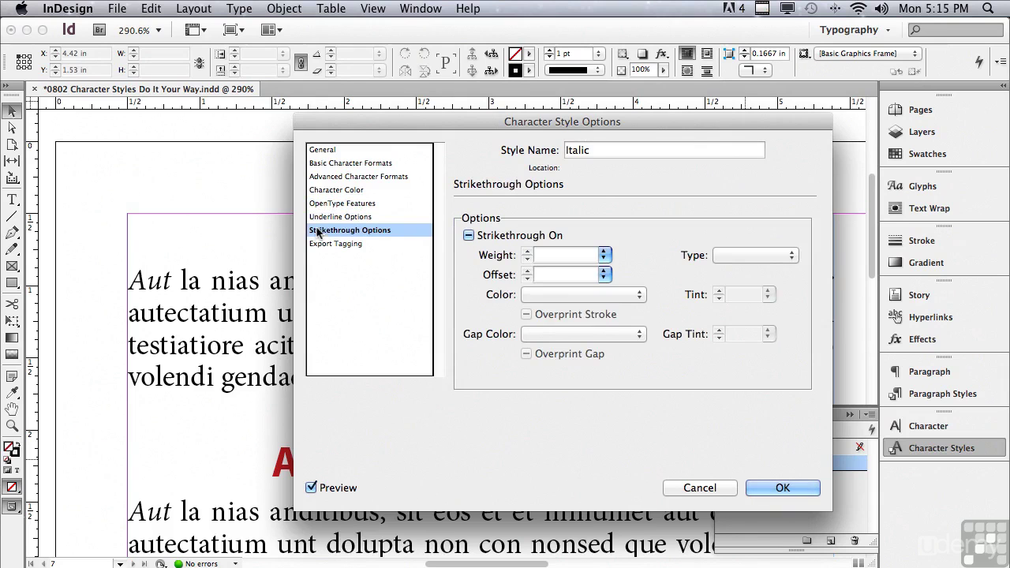
click(322, 150)
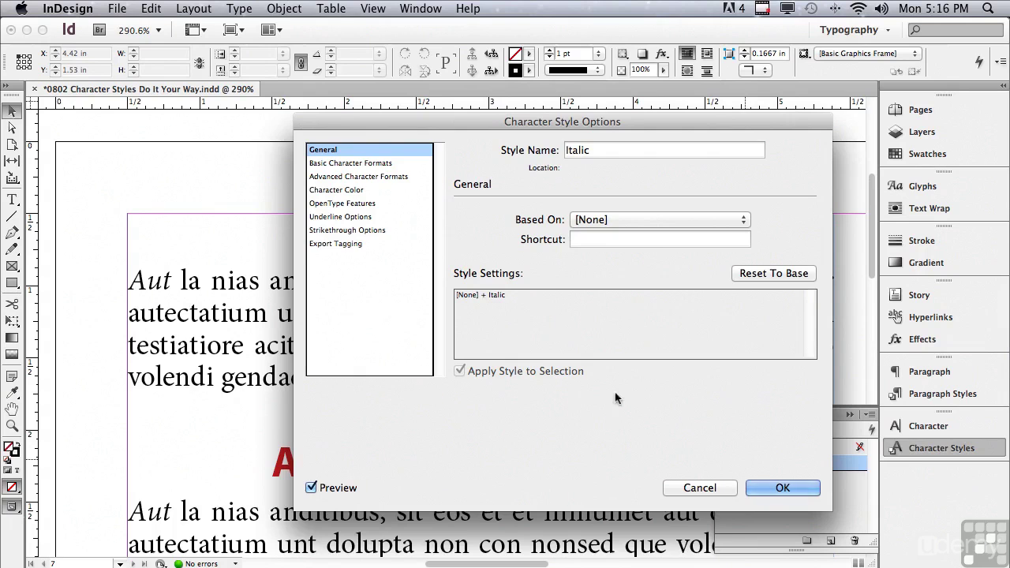
click(777, 486)
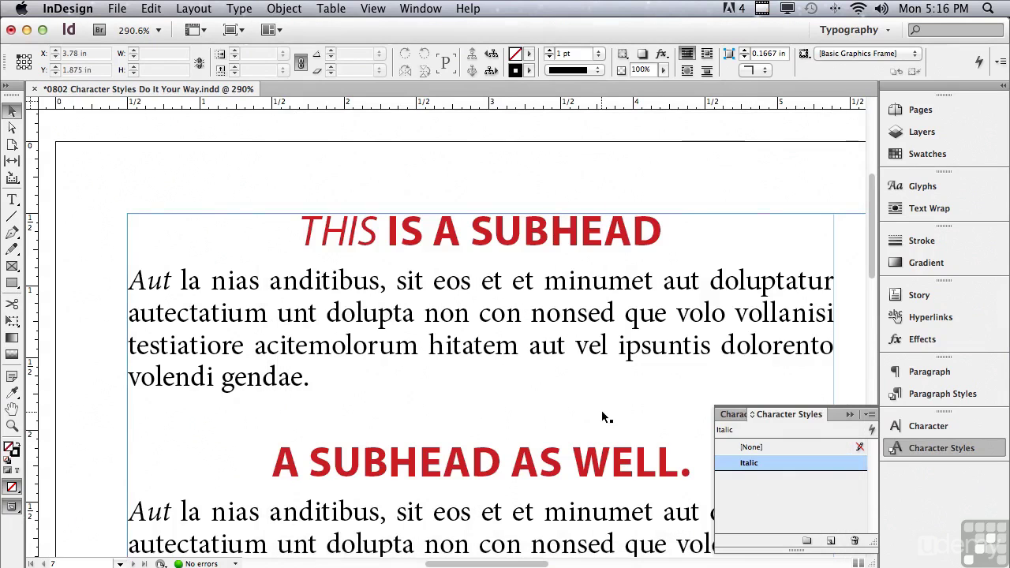
Select the italic word "THIS" in the first subhead and check its font style.
double_click(325, 235)
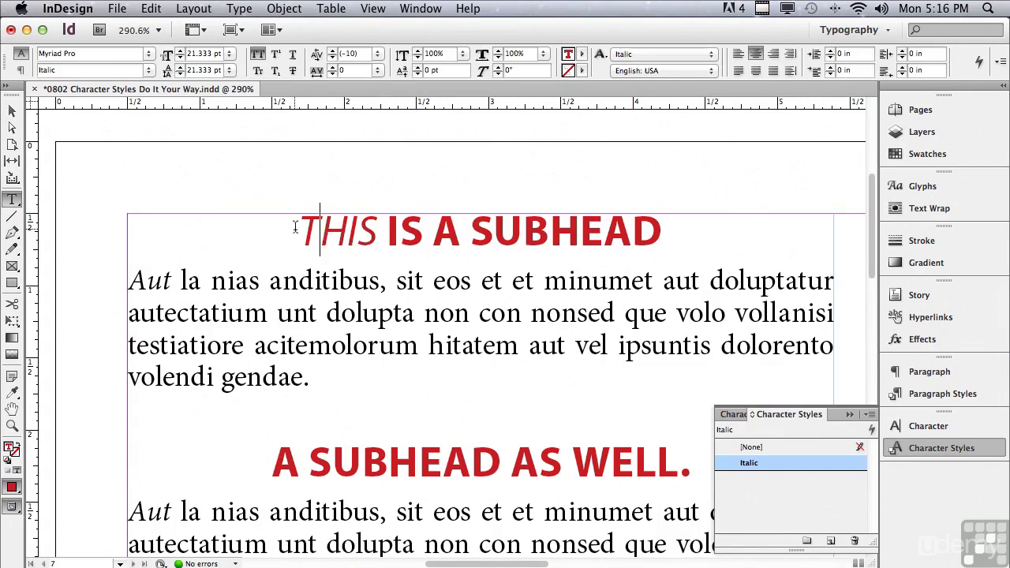
double_click(326, 234)
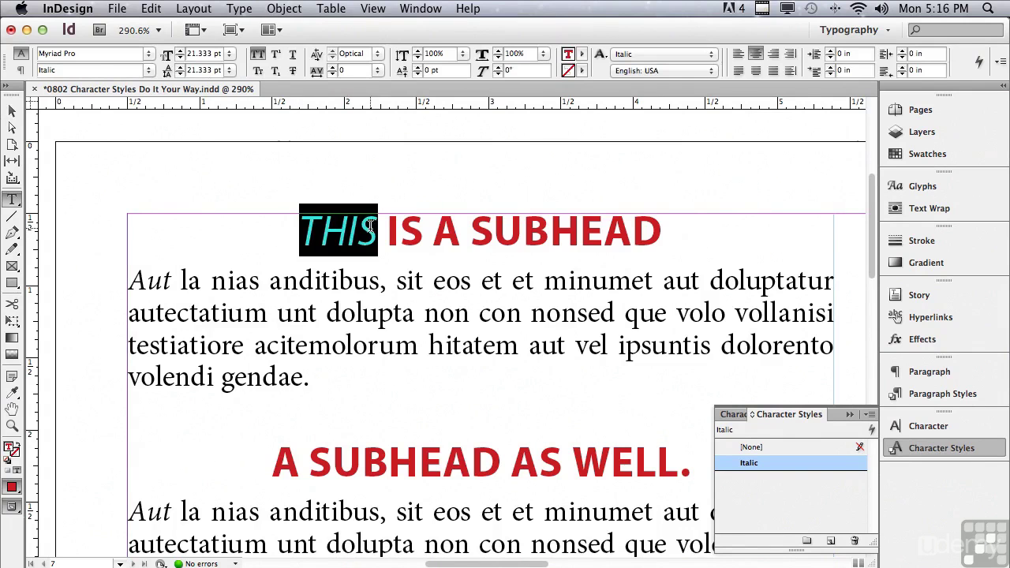
double_click(65, 71)
Format the lead-in "Nam sitatin ctorem fuga." with All Caps, the Bold font style and the text color C=15 M=100 Y=100 K=0.
scroll(872, 194, down, 1)
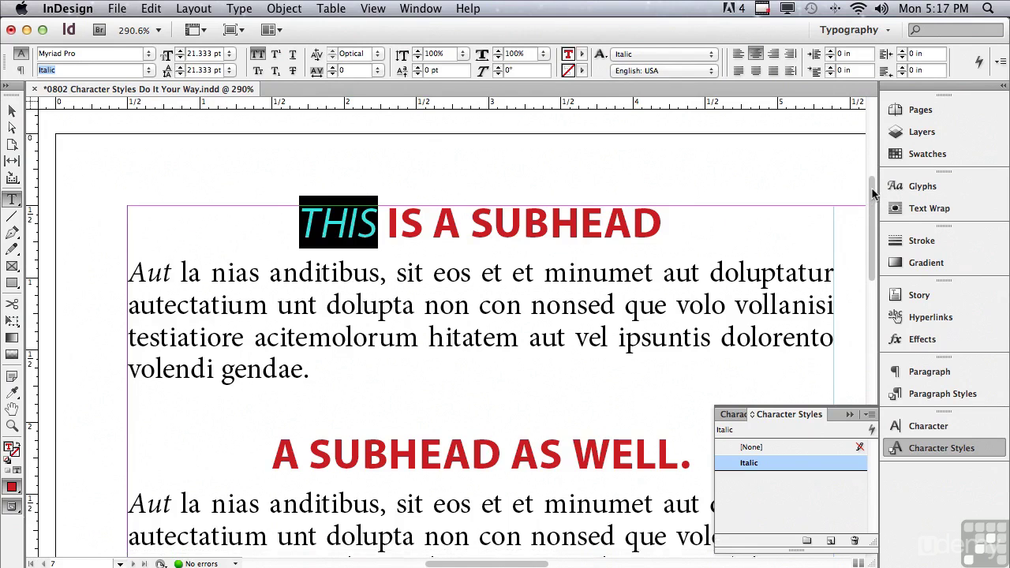
scroll(856, 236, down, 15)
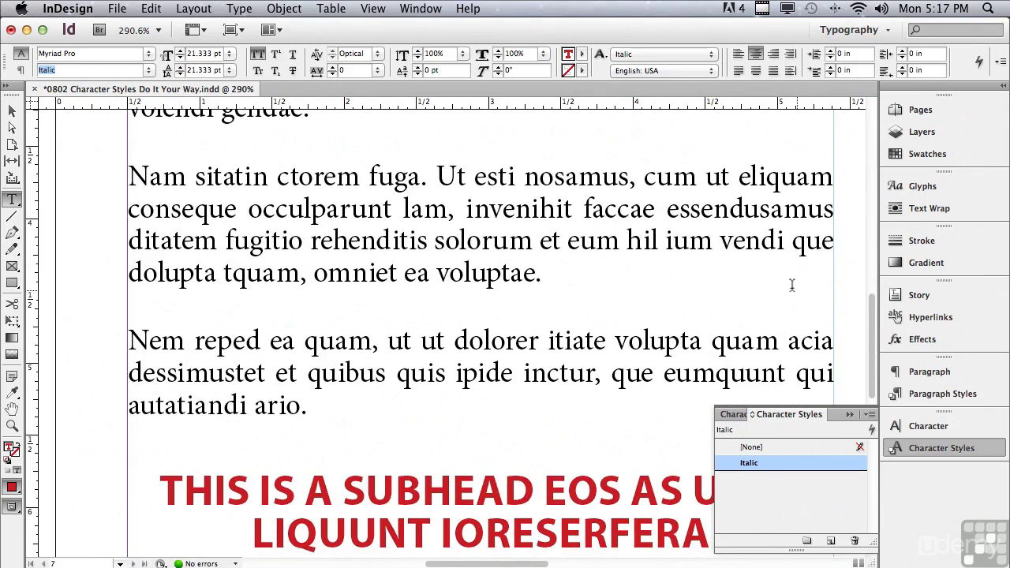
drag(128, 174, 427, 173)
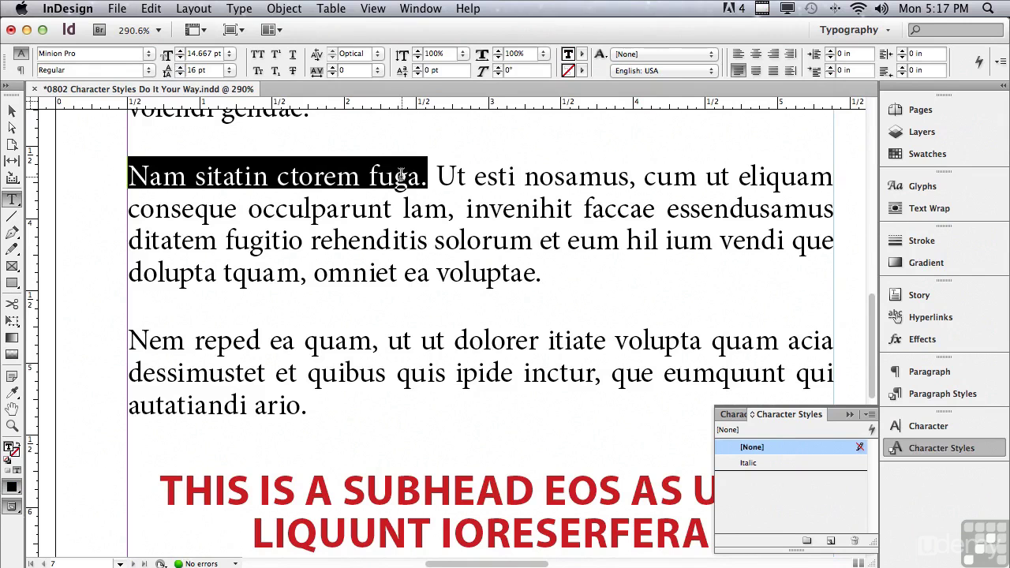
click(258, 54)
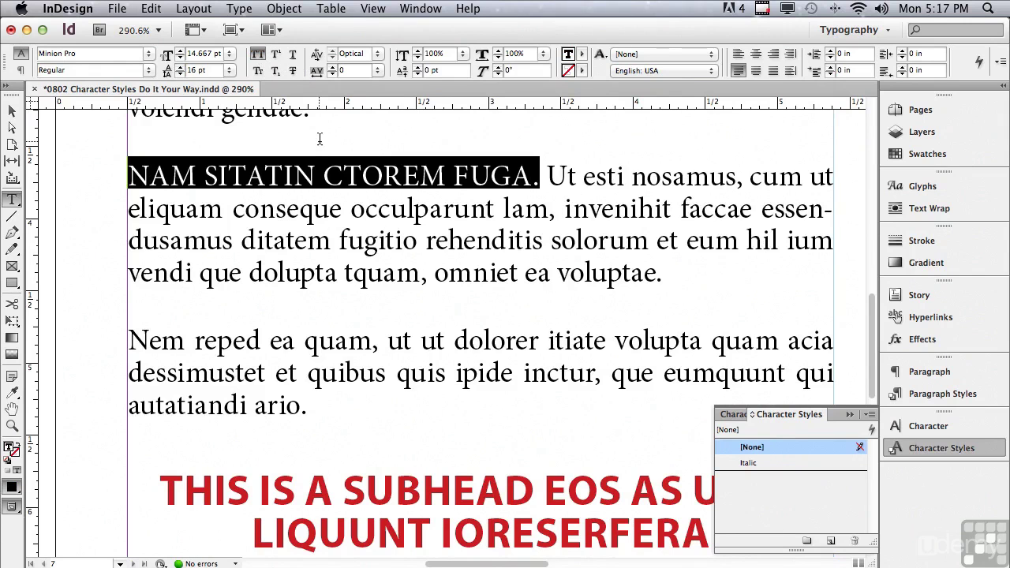
click(148, 70)
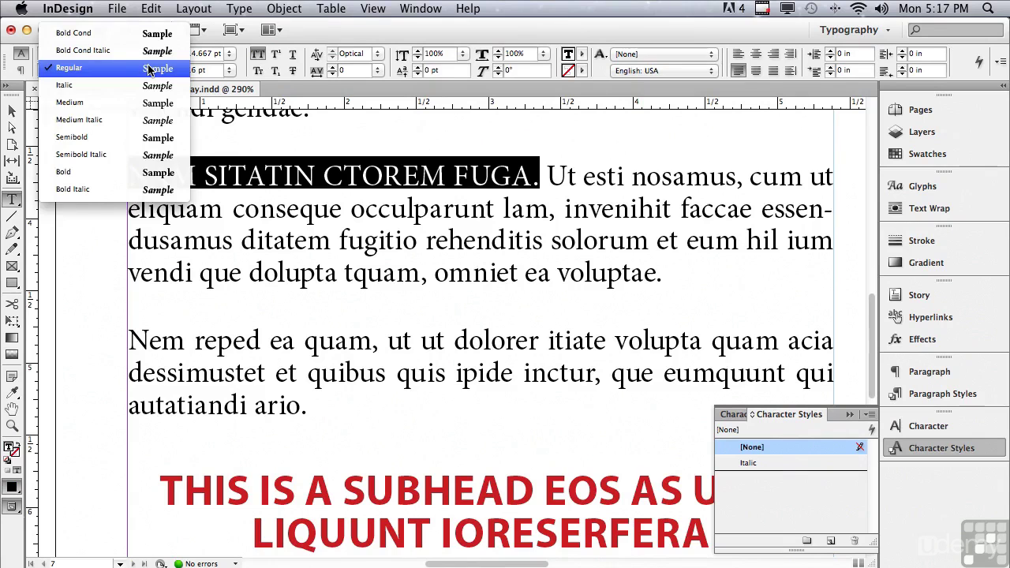
click(134, 172)
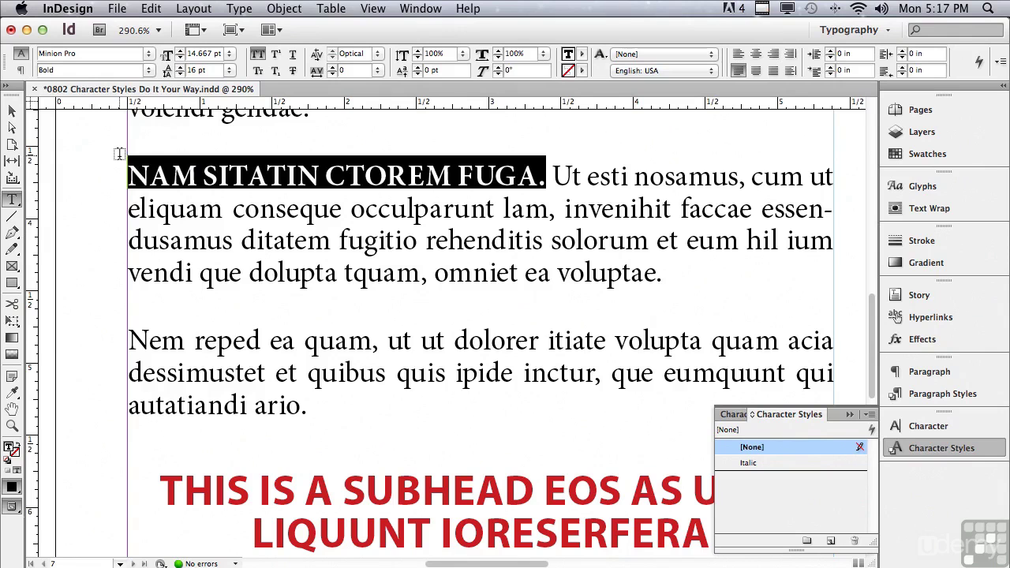
click(583, 57)
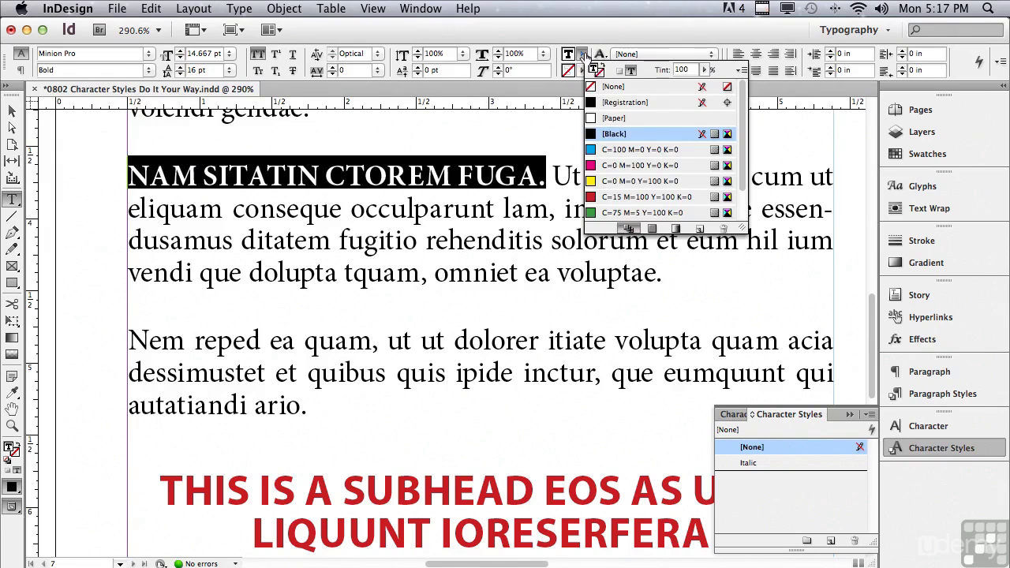
click(643, 196)
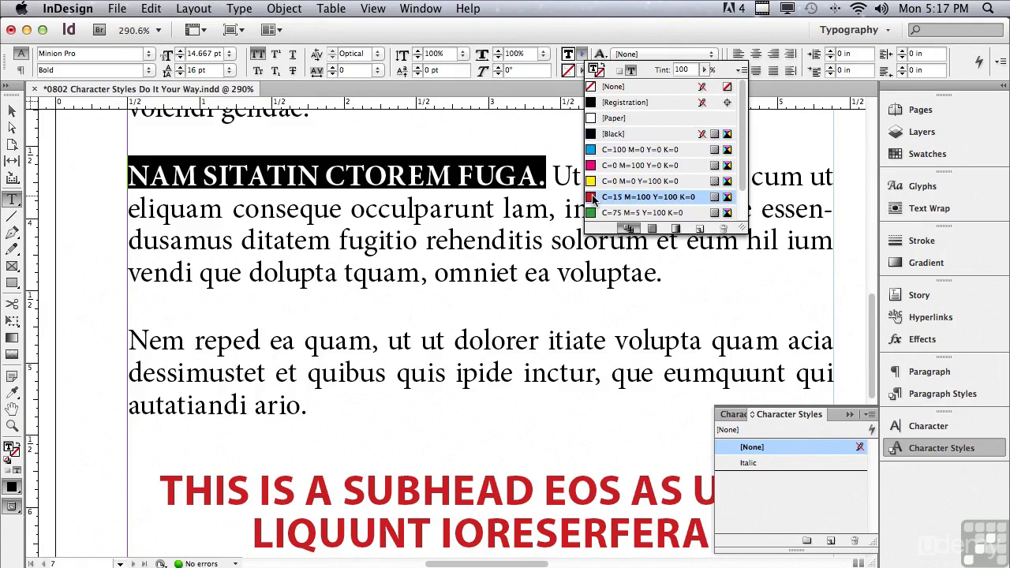
click(375, 174)
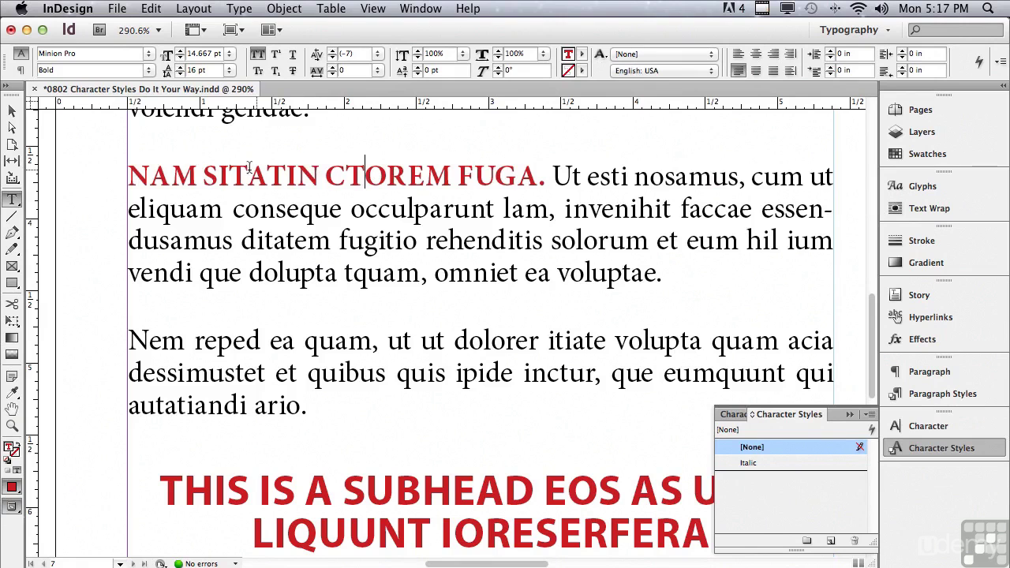
Start a new character style based on the formatted lead-in "NAM SITATIN CTOREM FUGA." and name it "Bold Lead".
drag(127, 174, 545, 174)
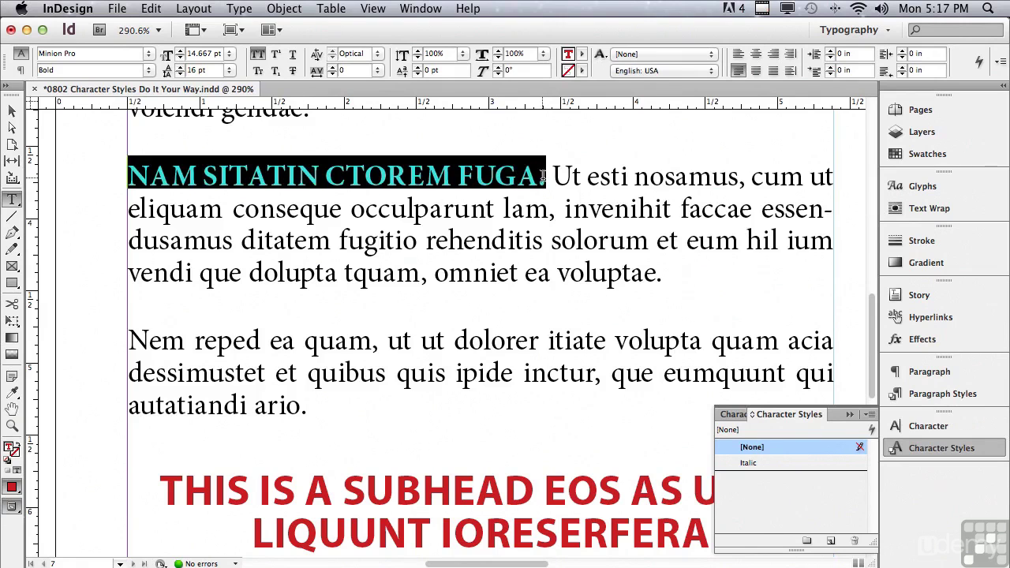
click(870, 415)
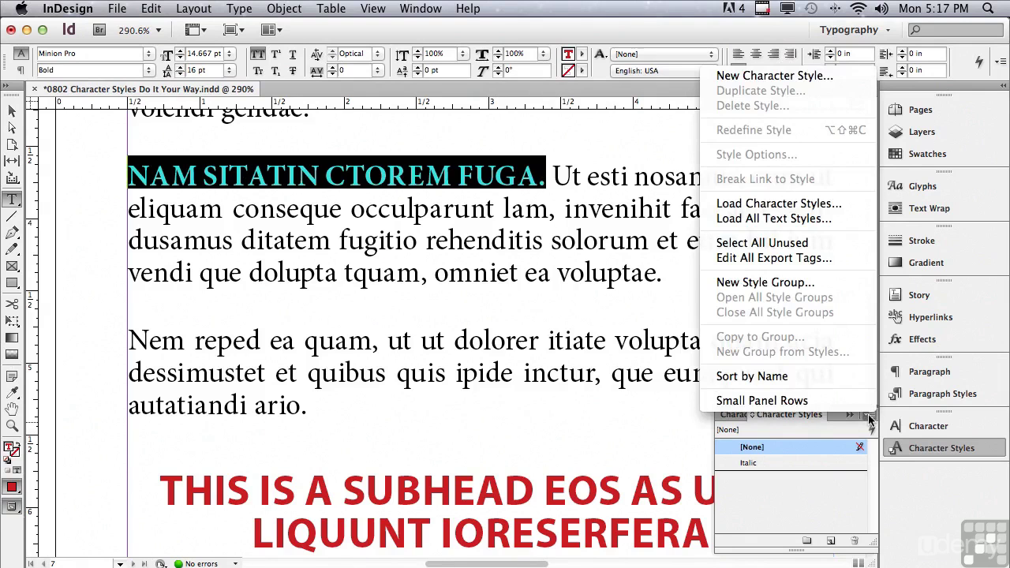
click(808, 79)
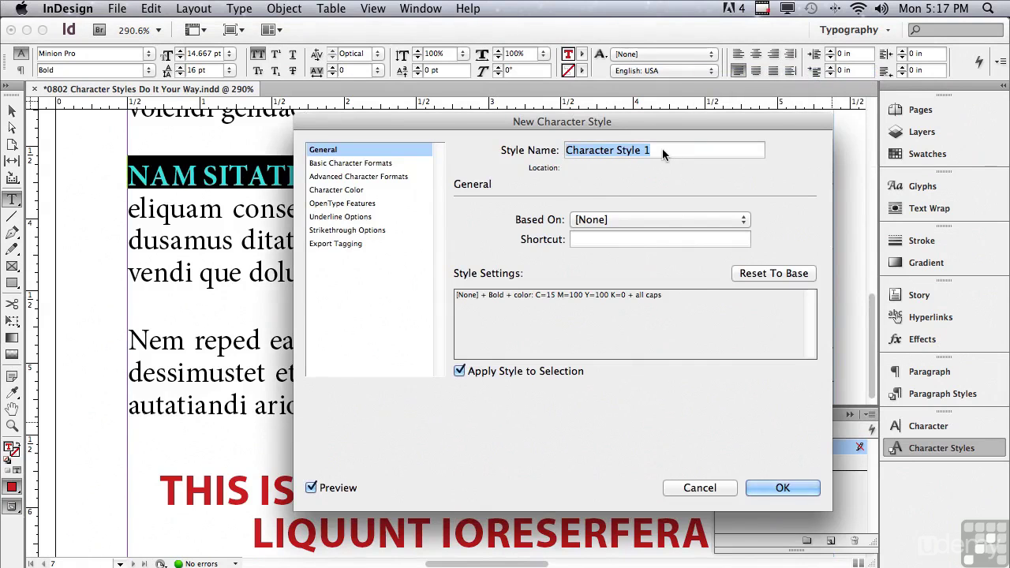
text(Bold Lead)
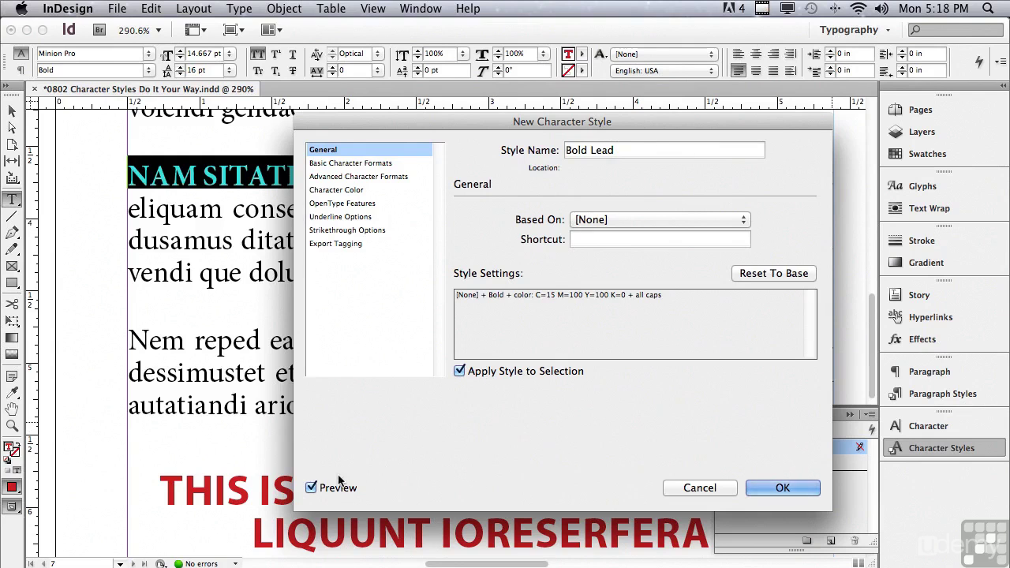
Compare the new style's preview with the lead-in text and create the style with Apply Style to Selection and Preview enabled.
click(310, 487)
click(311, 487)
drag(433, 138, 266, 147)
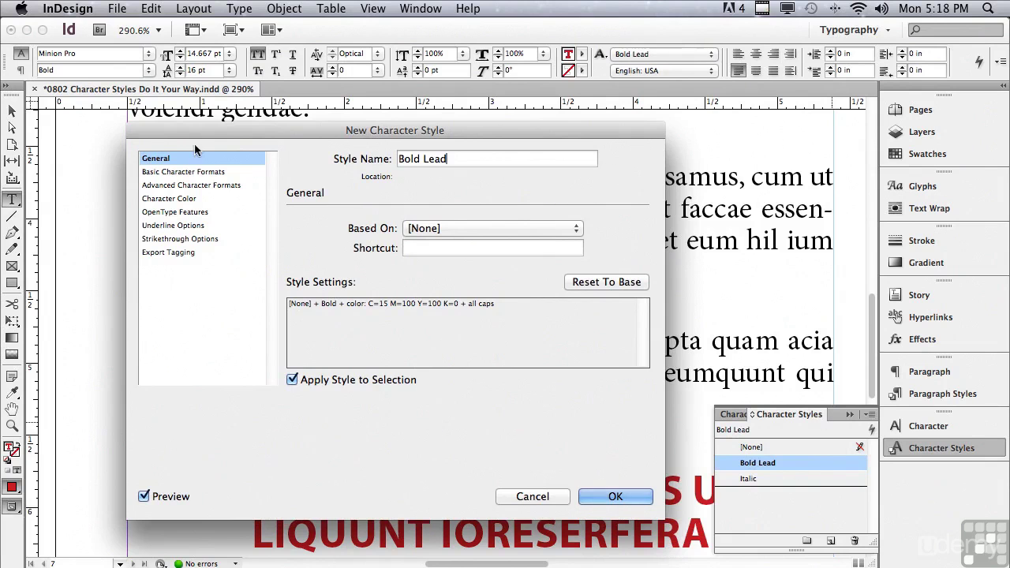
drag(196, 150, 483, 216)
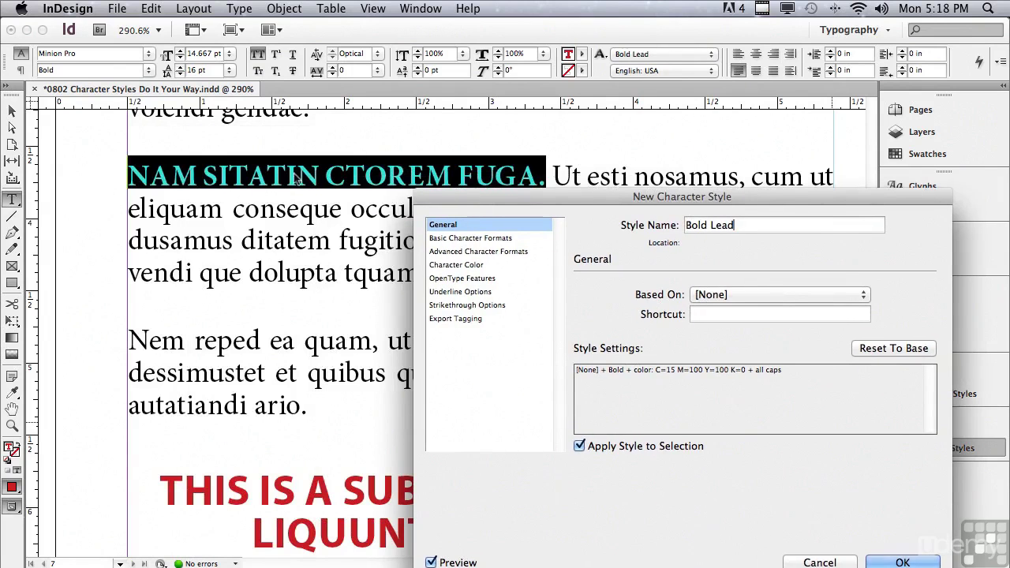
drag(545, 198, 470, 118)
click(832, 480)
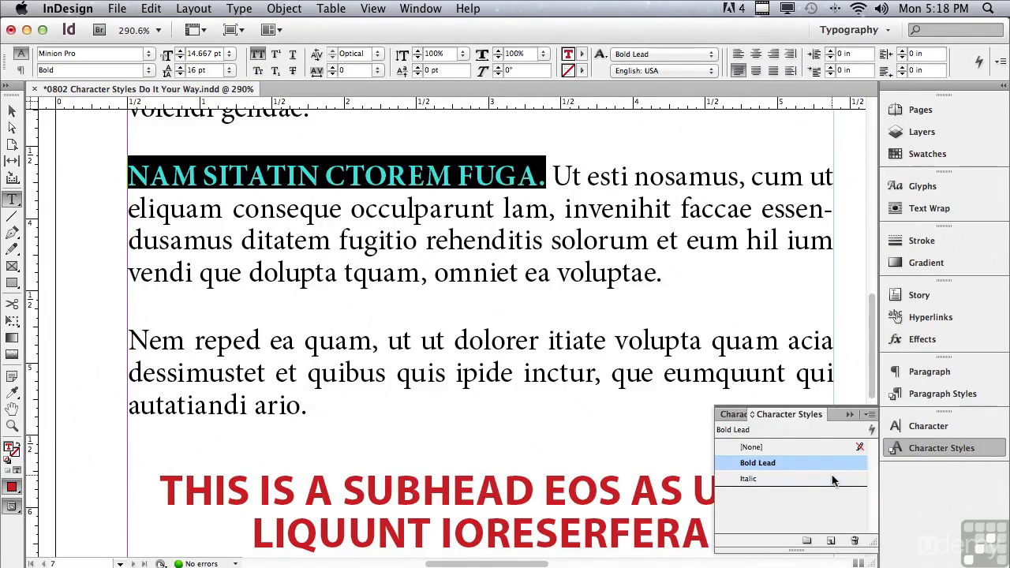
Apply Bold Lead to "Nem reped ea quam," and override it with the color C=100 M=90 Y=10 K=0 and Small Caps.
drag(128, 341, 381, 342)
click(740, 462)
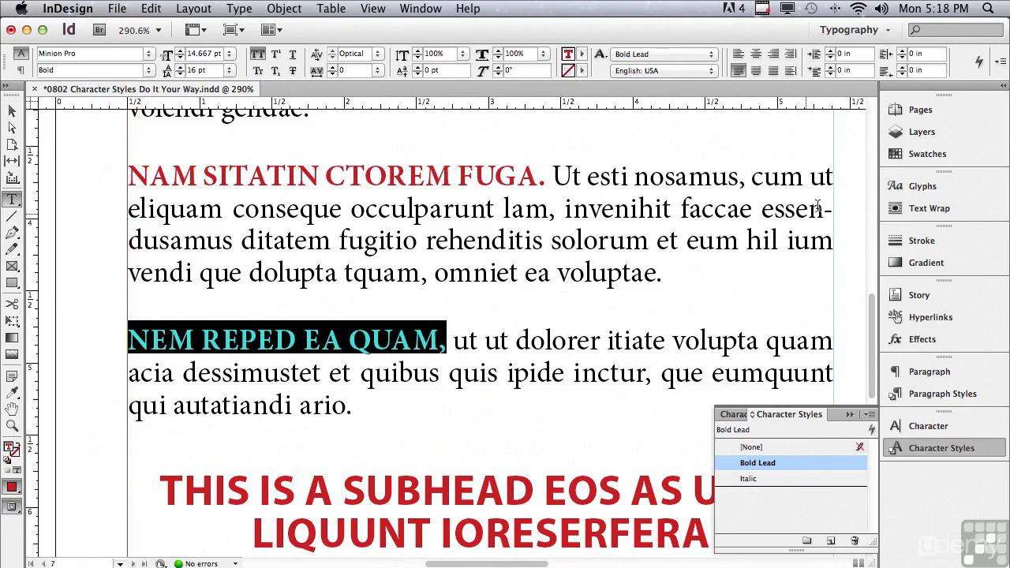
click(932, 156)
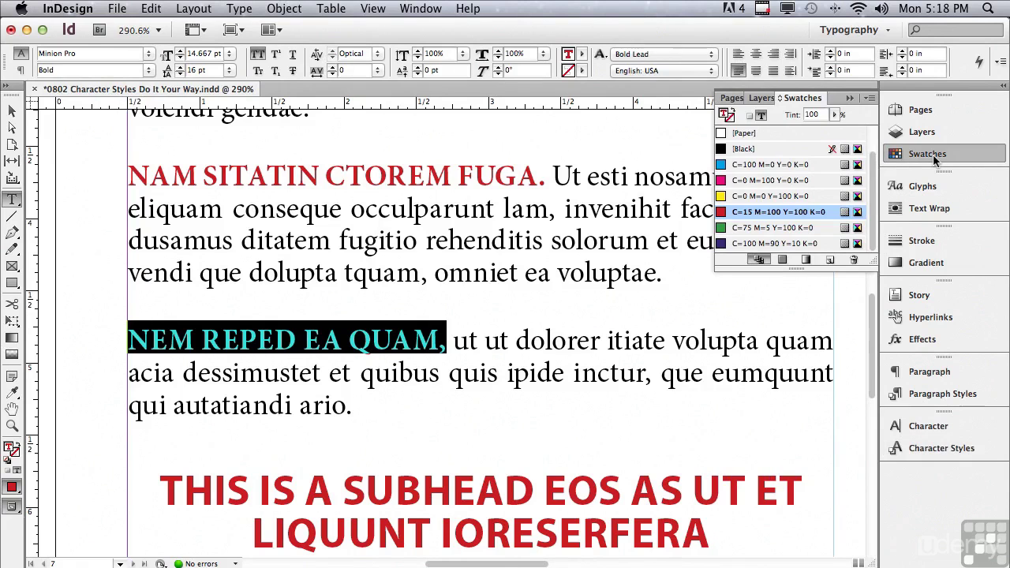
click(726, 244)
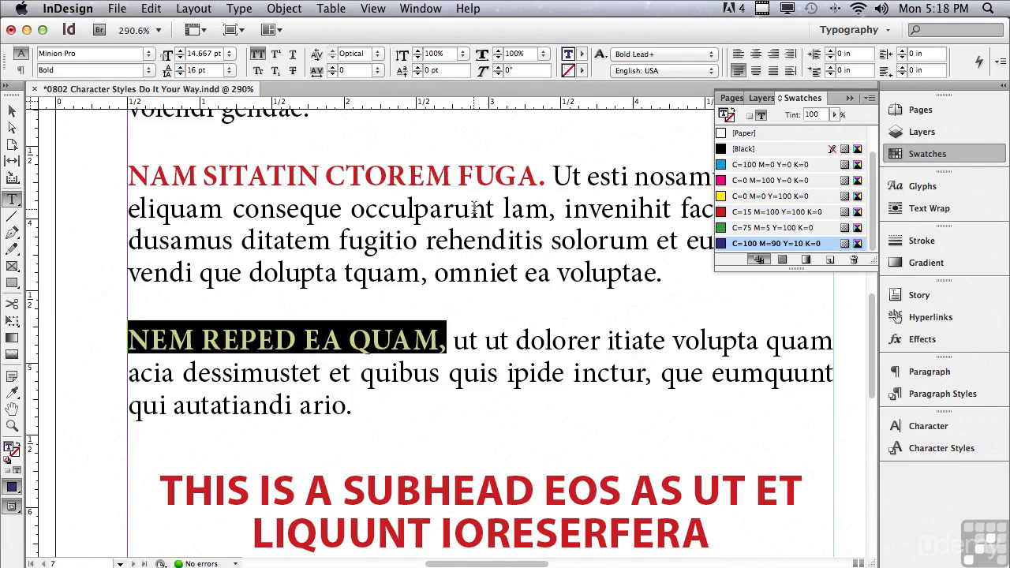
click(256, 71)
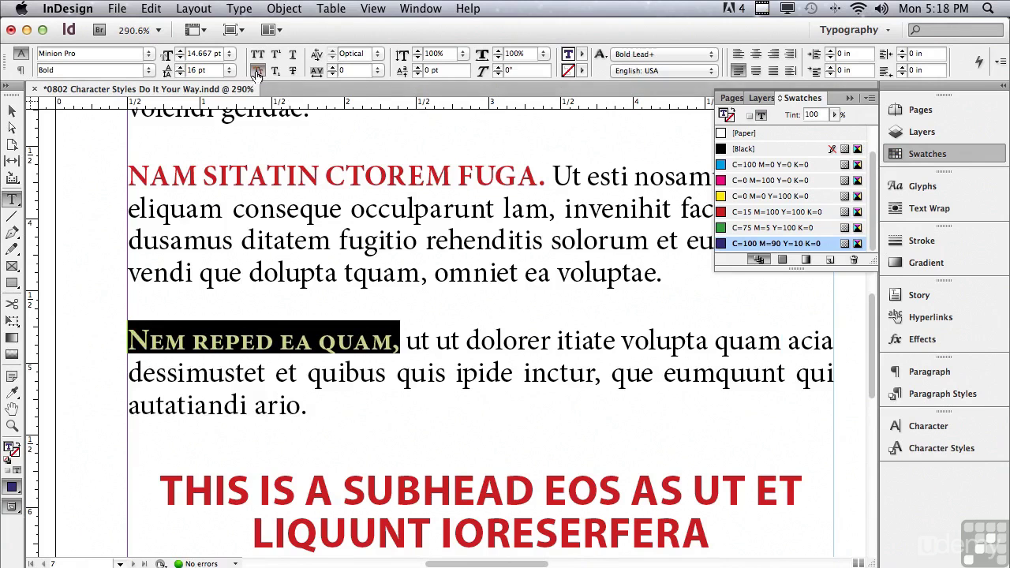
Check the overrides on "Nem reped ea quam," and redefine the Bold Lead character style to match them.
click(929, 448)
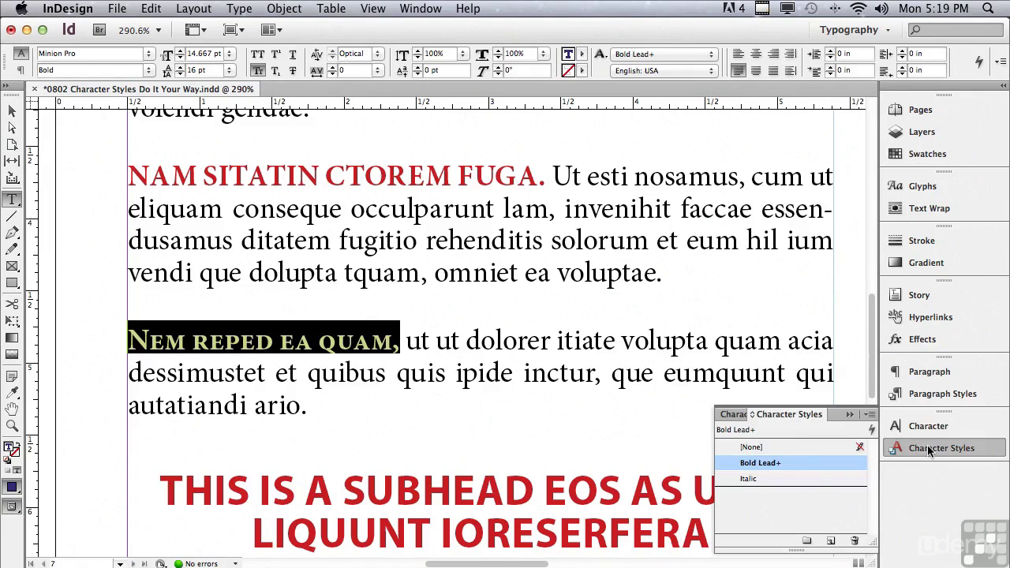
mouse_move(757, 471)
mouse_move(786, 465)
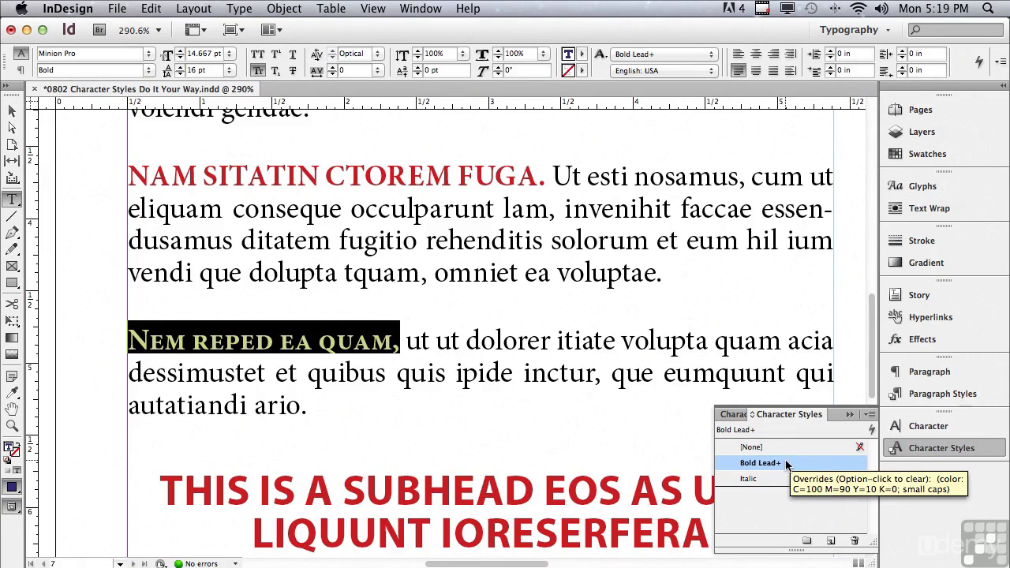
click(868, 415)
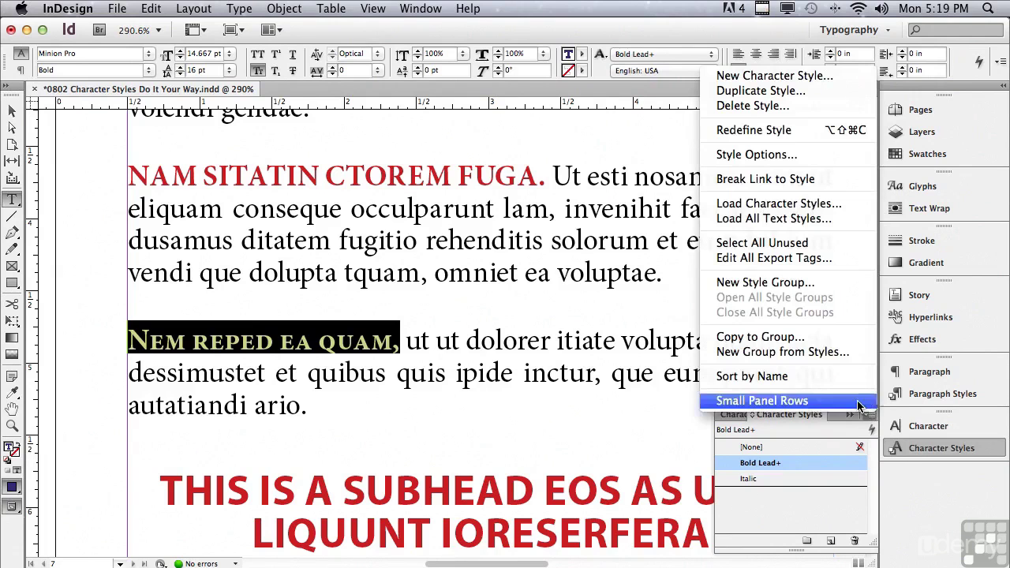
click(776, 131)
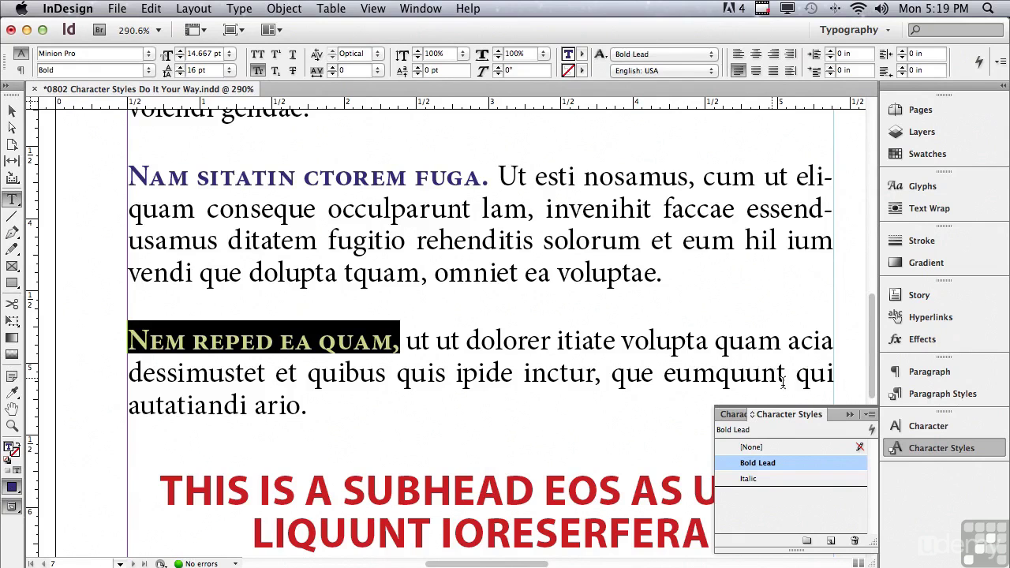
Select all unused character styles and sort the character style list by name.
click(865, 414)
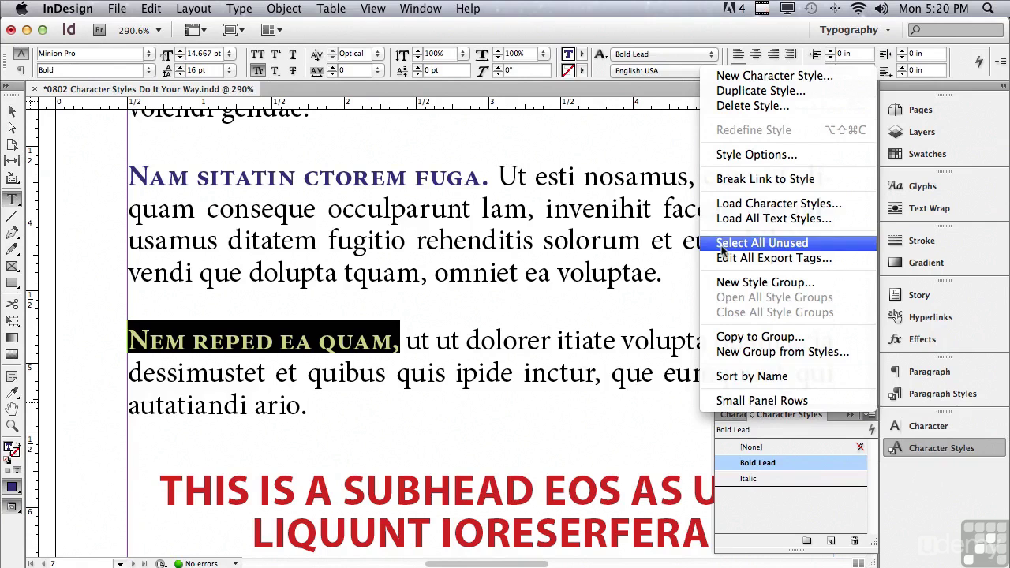
click(722, 249)
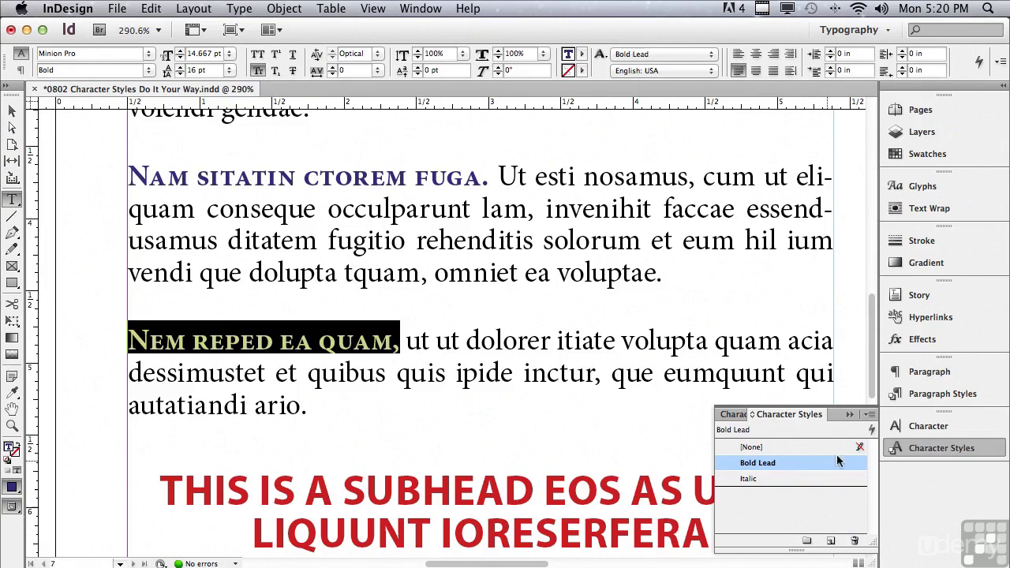
click(868, 416)
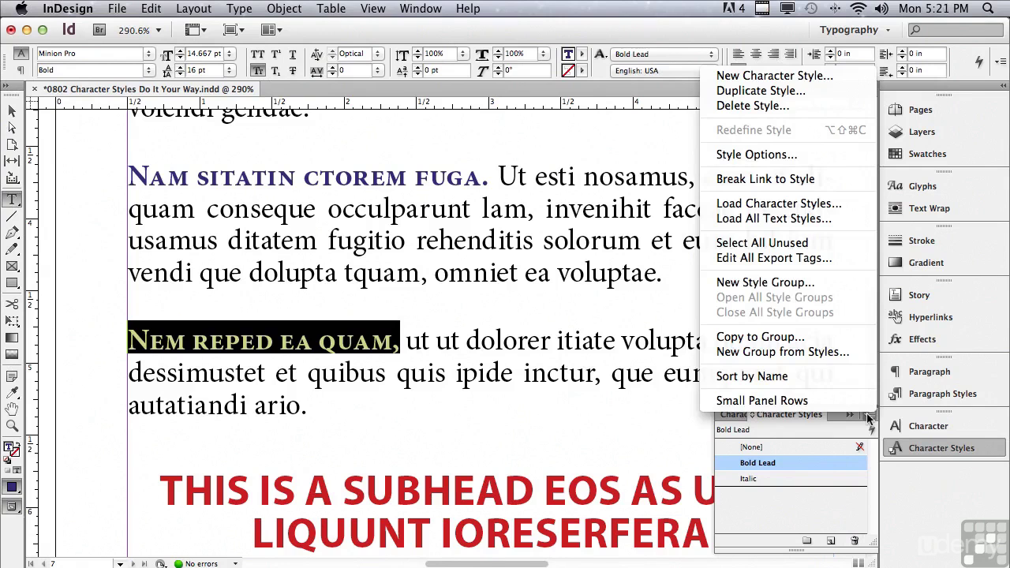
click(778, 377)
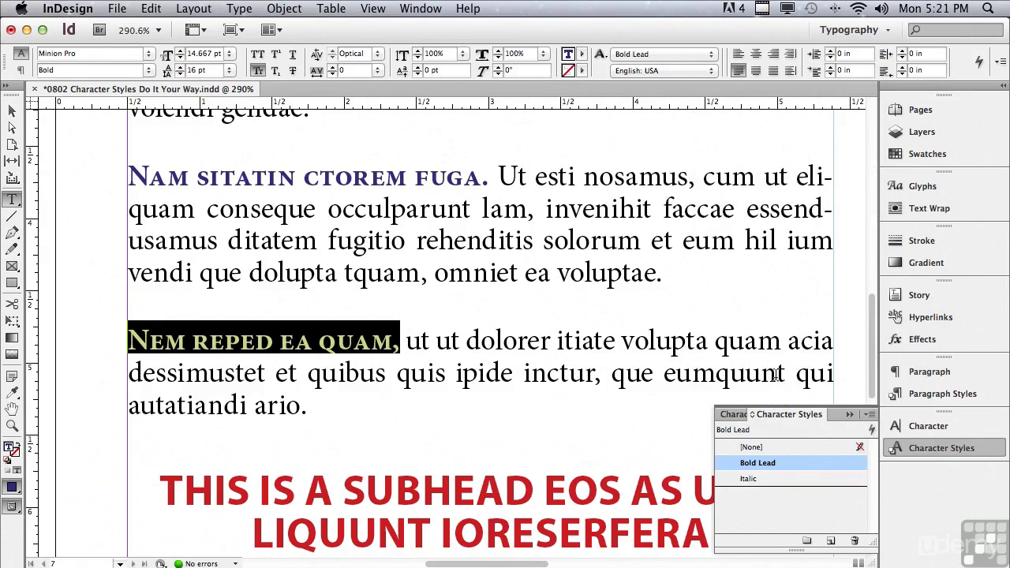